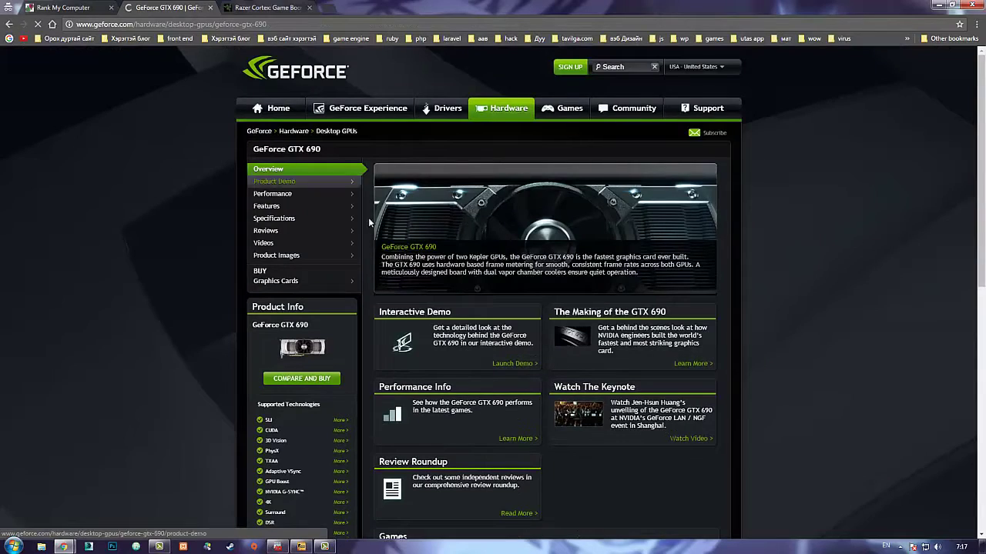
Scroll the GeForce GTX 690 page, close its tab and return to Rank My Computer's ranking chart
{"action": "scroll", "coordinate": [347, 200], "scroll_direction": "down", "scroll_amount": 2}
{"action": "left_click_drag", "start_coordinate": [327, 178], "coordinate": [255, 169]}
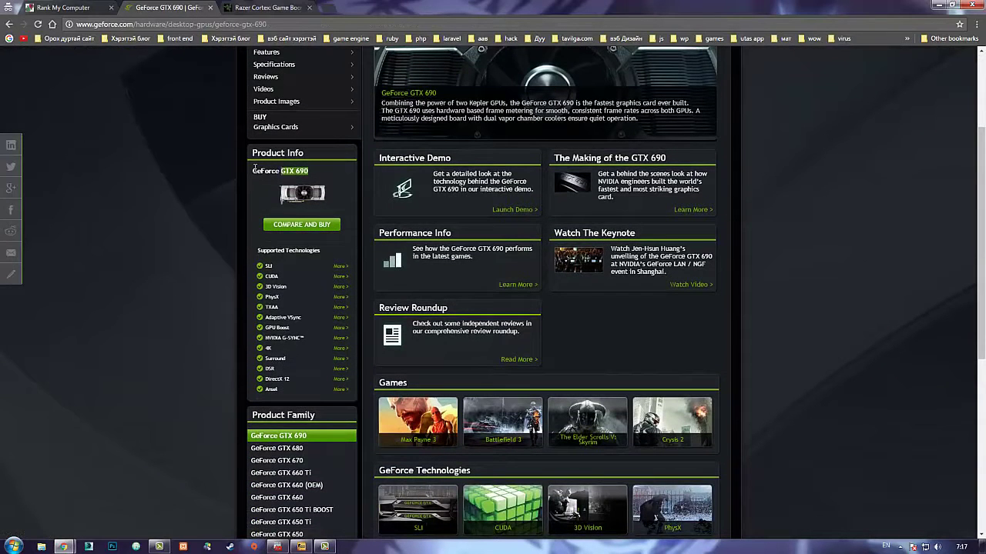
{"action": "scroll", "coordinate": [312, 242], "scroll_direction": "down", "scroll_amount": 3}
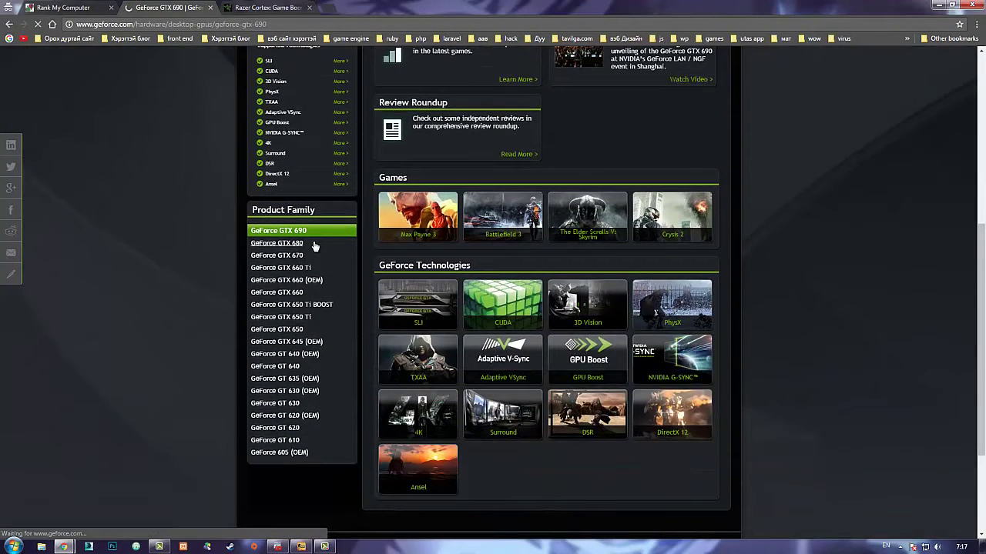
{"action": "scroll", "coordinate": [314, 244], "scroll_direction": "up", "scroll_amount": 2}
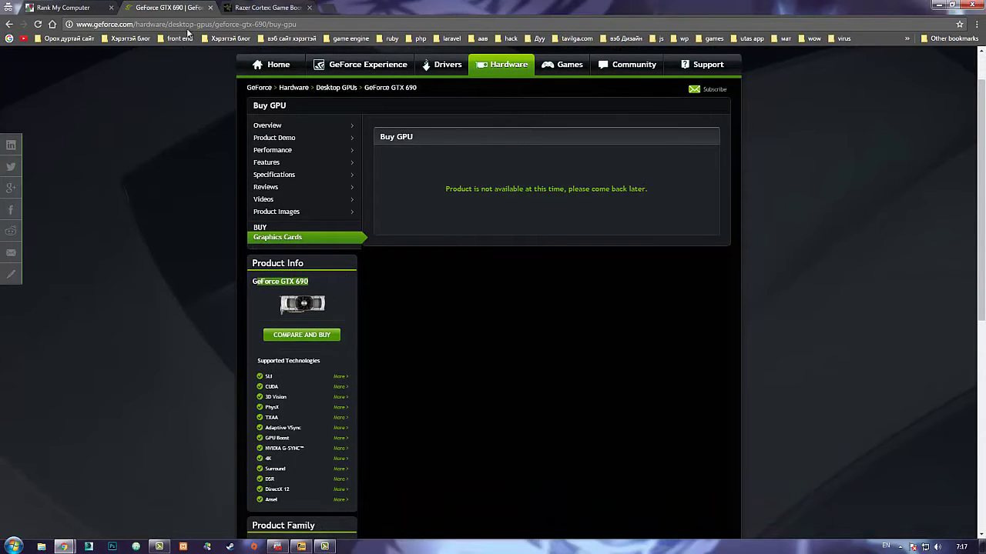
{"action": "left_click", "coordinate": [75, 9]}
{"action": "left_click", "coordinate": [210, 8]}
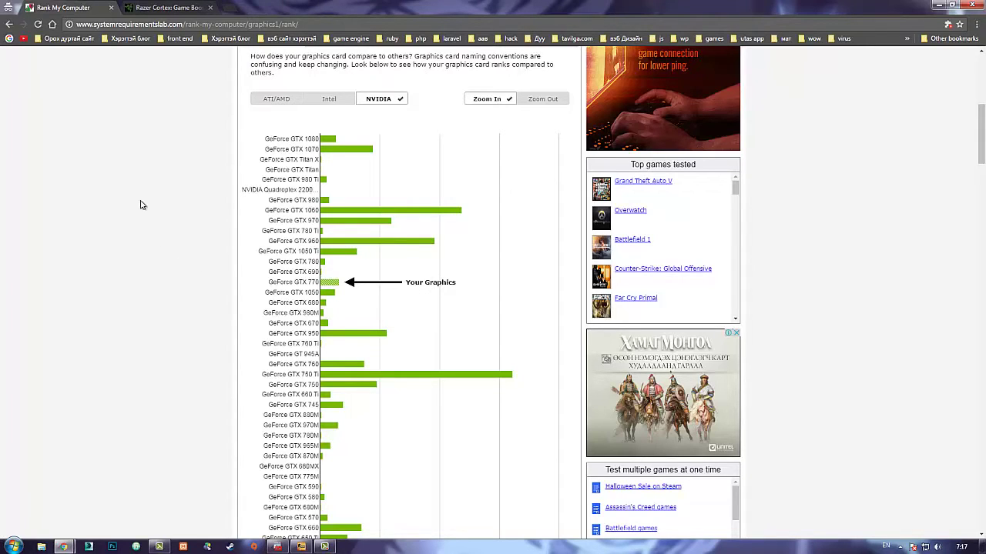
Close the Rank My Computer tab, leaving Razer Cortex Boost as the only open page
{"action": "left_click", "coordinate": [145, 11]}
{"action": "left_click", "coordinate": [106, 8]}
{"action": "key", "text": "ctrl+Tab"}
{"action": "left_click", "coordinate": [94, 8]}
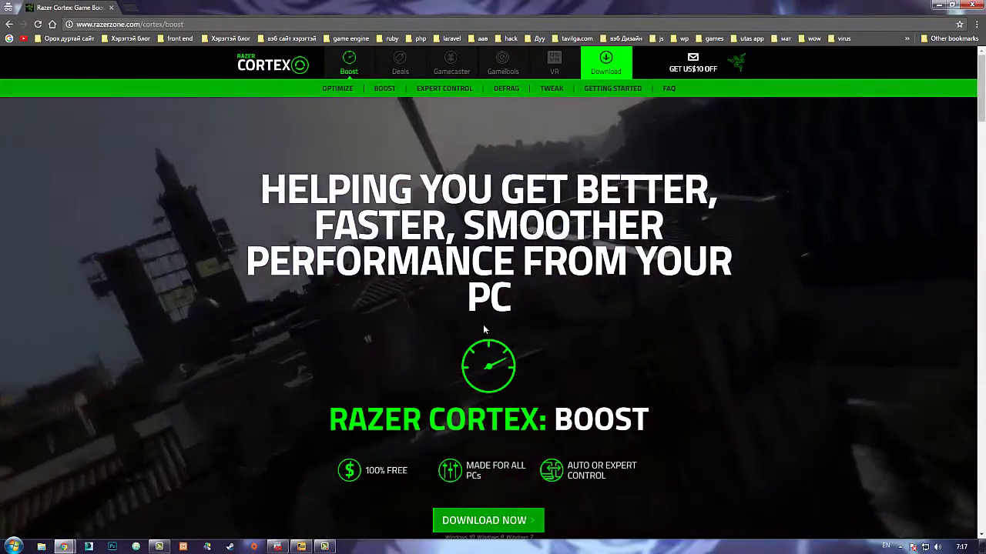
Dismiss the Razer Cortex newsletter sign-up popup and close Chrome
{"action": "scroll", "coordinate": [520, 408], "scroll_direction": "down", "scroll_amount": 1}
{"action": "scroll", "coordinate": [520, 409], "scroll_direction": "down", "scroll_amount": 3}
{"action": "scroll", "coordinate": [515, 354], "scroll_direction": "up", "scroll_amount": 2}
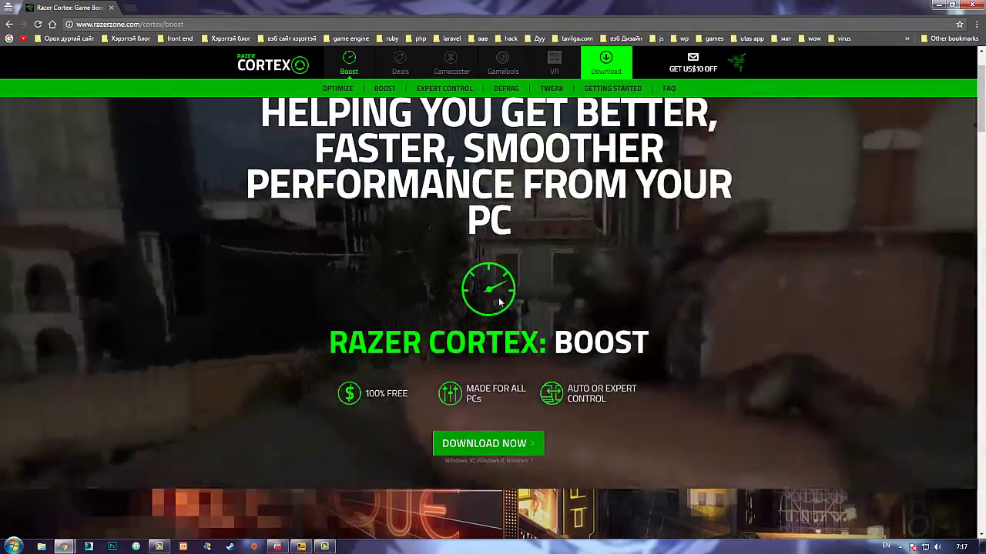
{"action": "scroll", "coordinate": [512, 297], "scroll_direction": "up", "scroll_amount": 2}
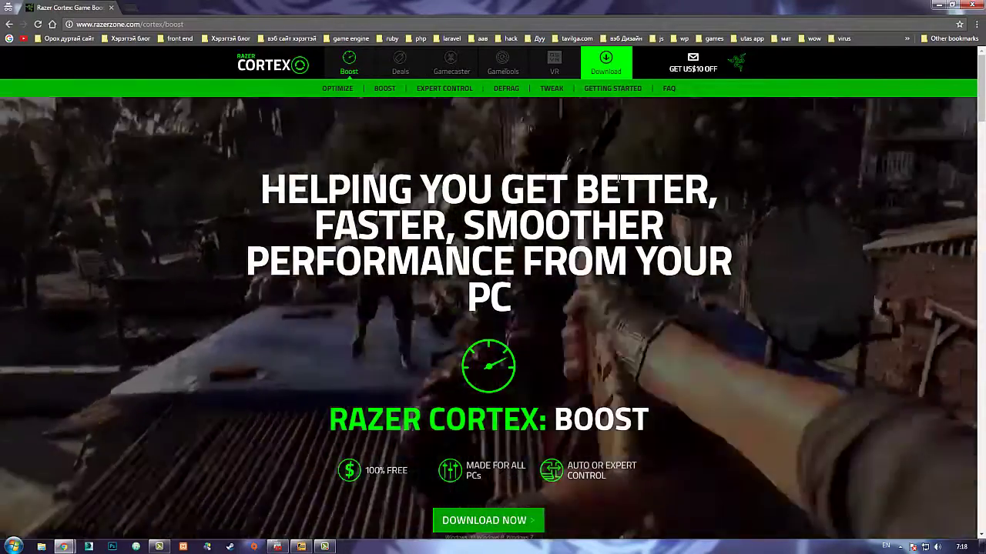
{"action": "left_click", "coordinate": [505, 76]}
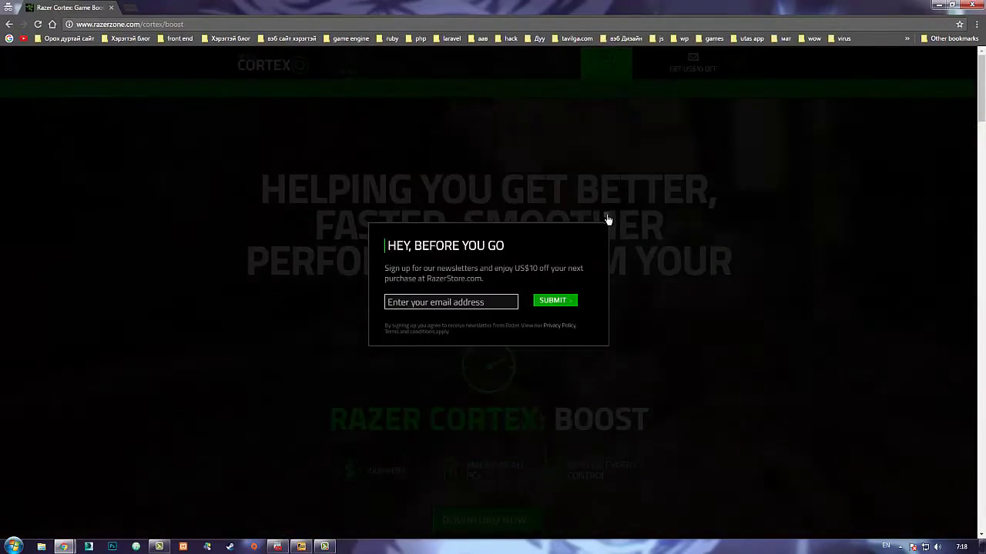
{"action": "left_click", "coordinate": [606, 221]}
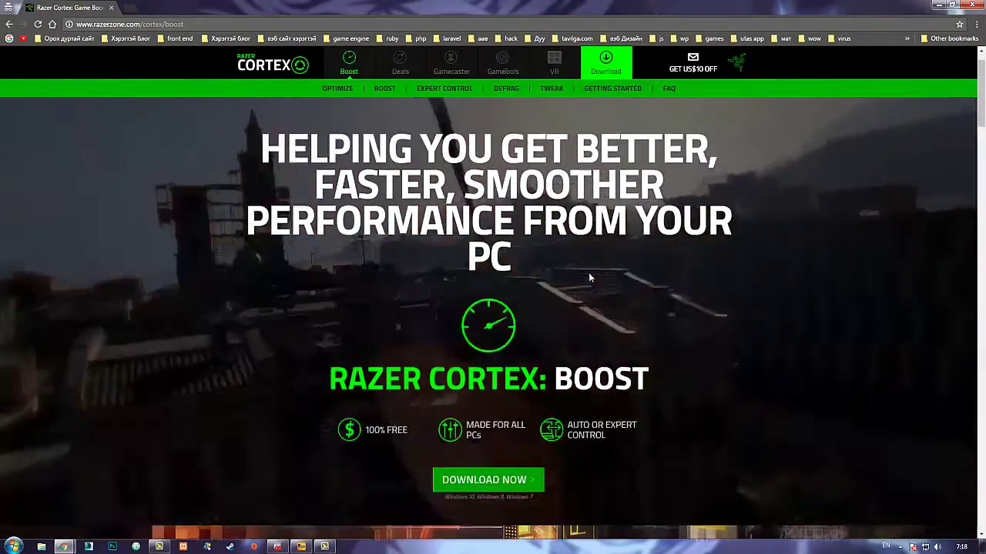
{"action": "scroll", "coordinate": [589, 274], "scroll_direction": "down", "scroll_amount": 2}
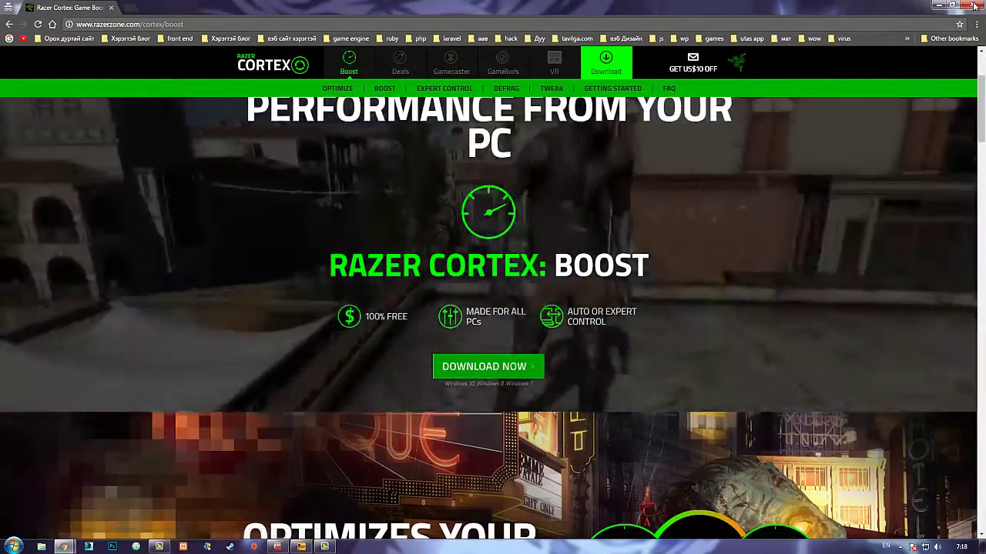
{"action": "left_click", "coordinate": [974, 7]}
Minimize the Group Policy Editor and launch Razer Cortex from the Start menu search
{"action": "right_click", "coordinate": [648, 17]}
{"action": "left_click", "coordinate": [738, 115]}
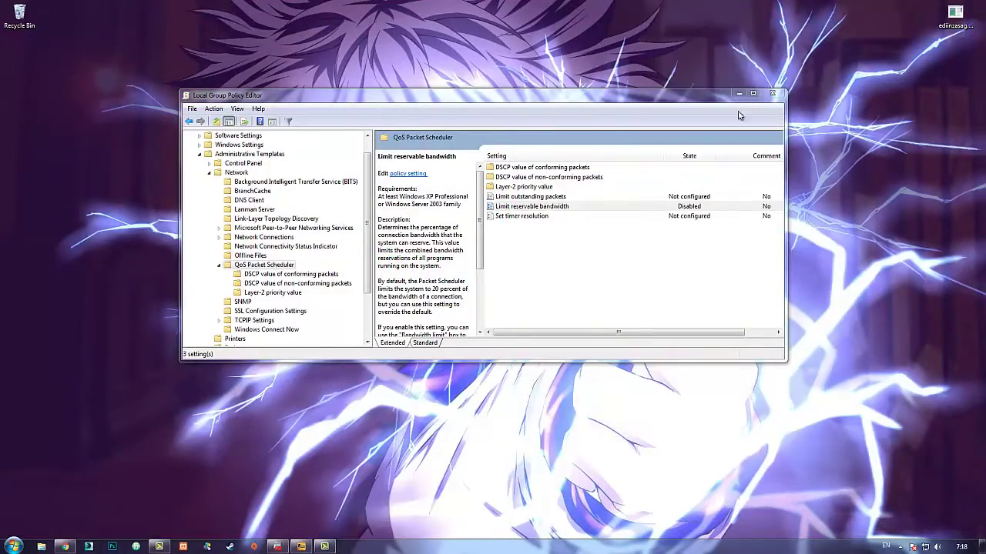
{"action": "left_click", "coordinate": [738, 93]}
{"action": "right_click", "coordinate": [637, 39]}
{"action": "left_click", "coordinate": [525, 139]}
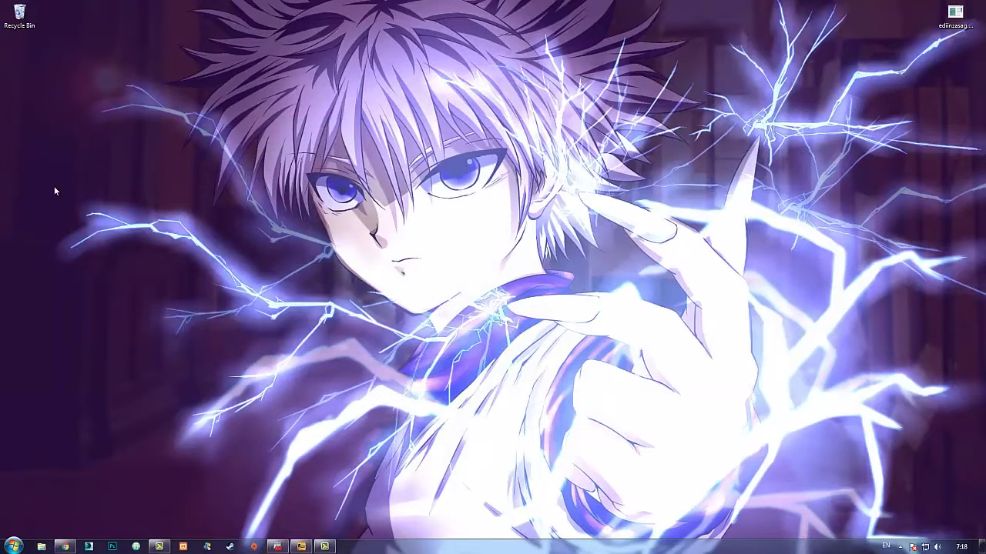
{"action": "key", "text": "super"}
{"action": "type", "text": "cursor"}
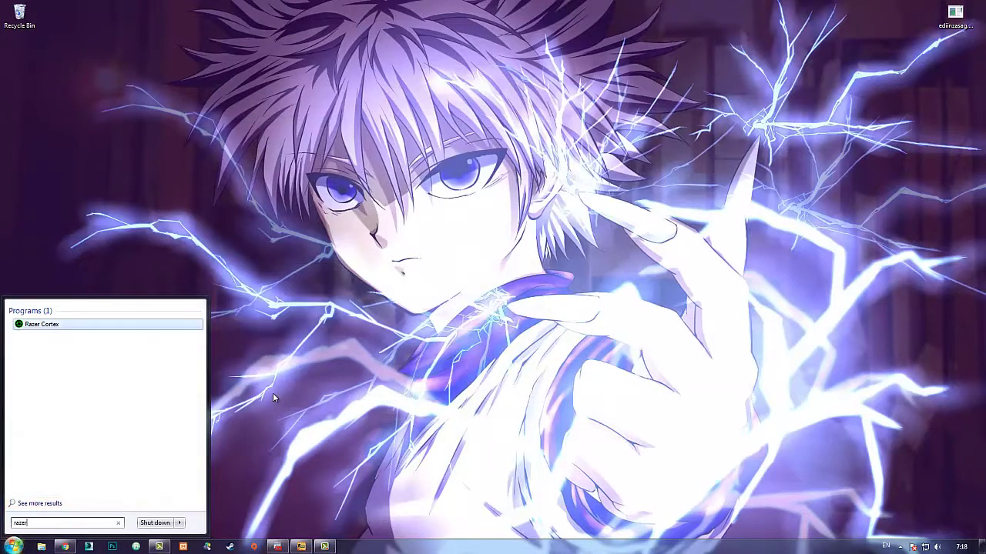
{"action": "key", "text": "Return"}
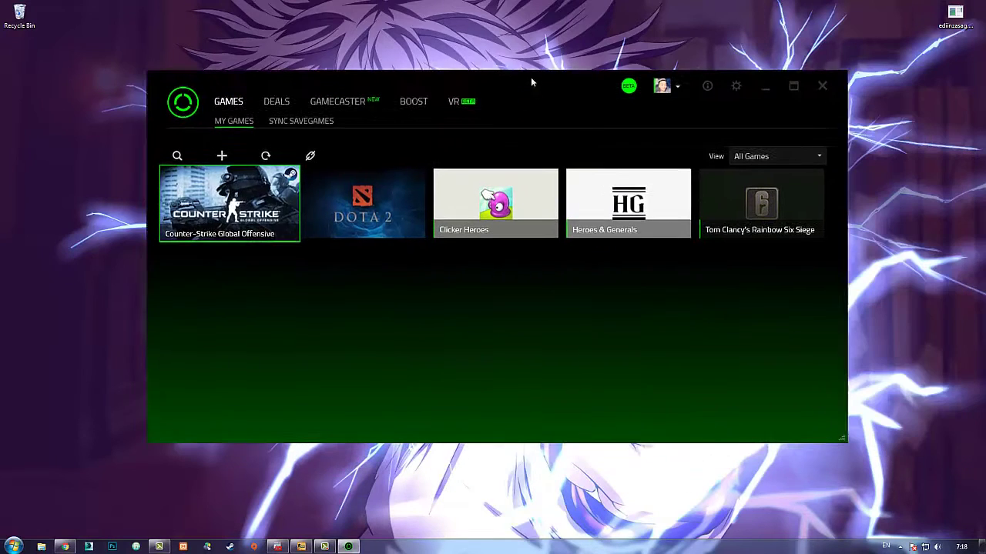
Restore normal mode, then run a manual Razer Cortex boost freeing 211 MB RAM, and open Run
{"action": "left_click", "coordinate": [403, 99]}
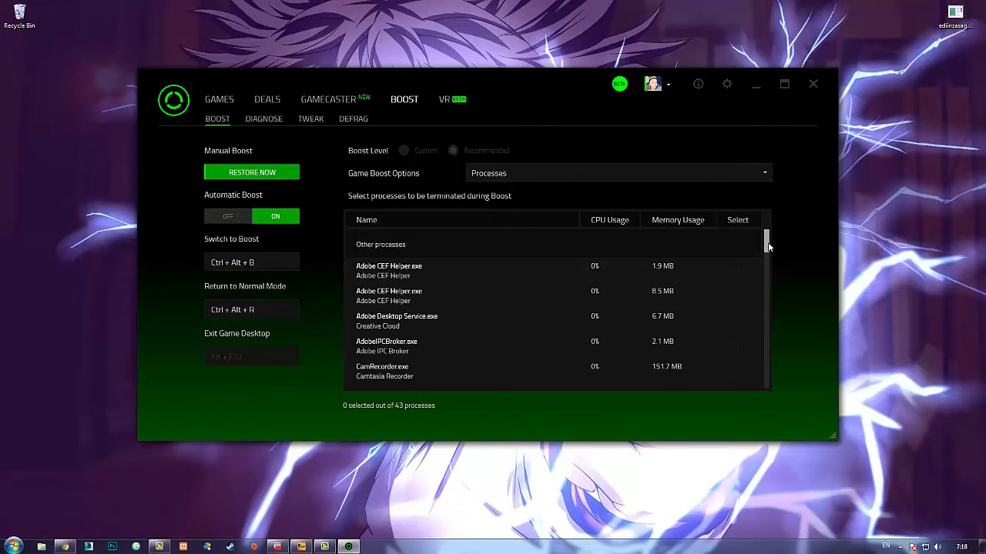
{"action": "scroll", "coordinate": [767, 247], "scroll_direction": "down", "scroll_amount": 1}
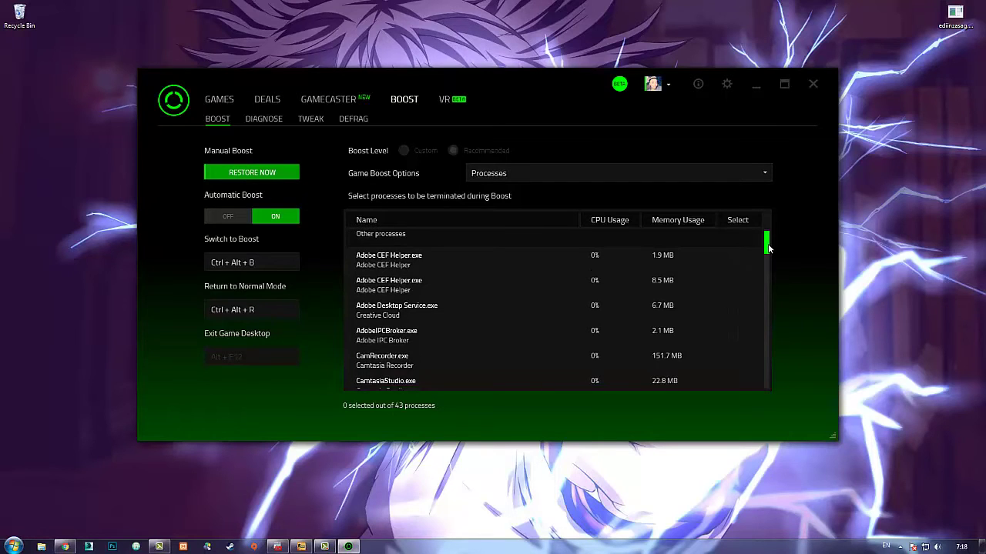
{"action": "left_click_drag", "start_coordinate": [768, 247], "coordinate": [773, 377]}
{"action": "left_click", "coordinate": [235, 174]}
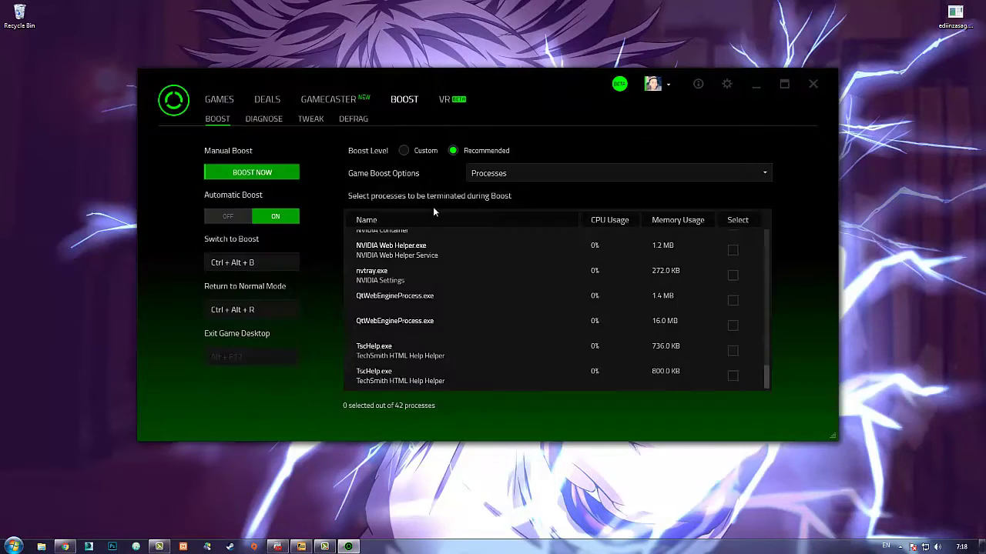
{"action": "left_click", "coordinate": [258, 173]}
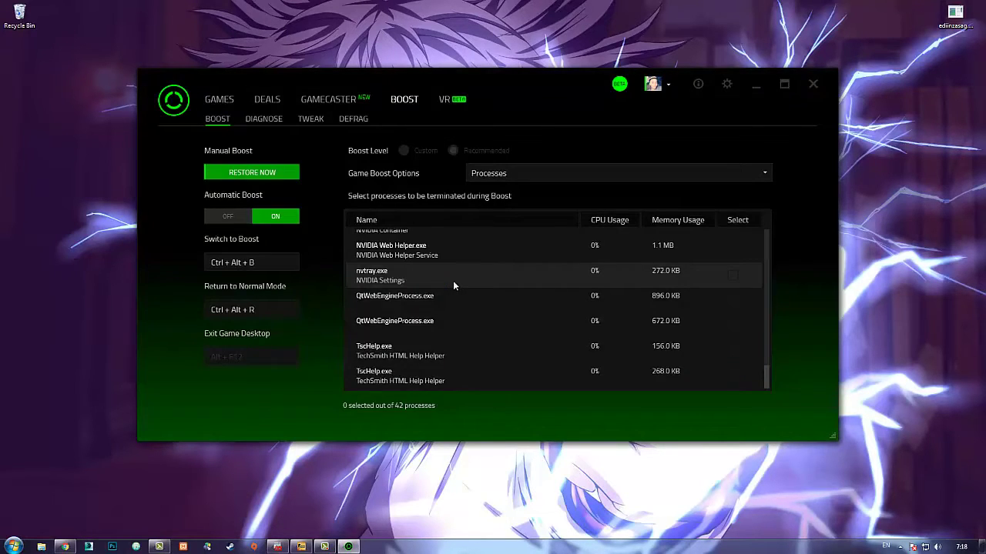
{"action": "key", "text": "super+r"}
Launch dxdiag and move the DirectX Diagnostic Tool aside to the right
{"action": "type", "text": "dx"}
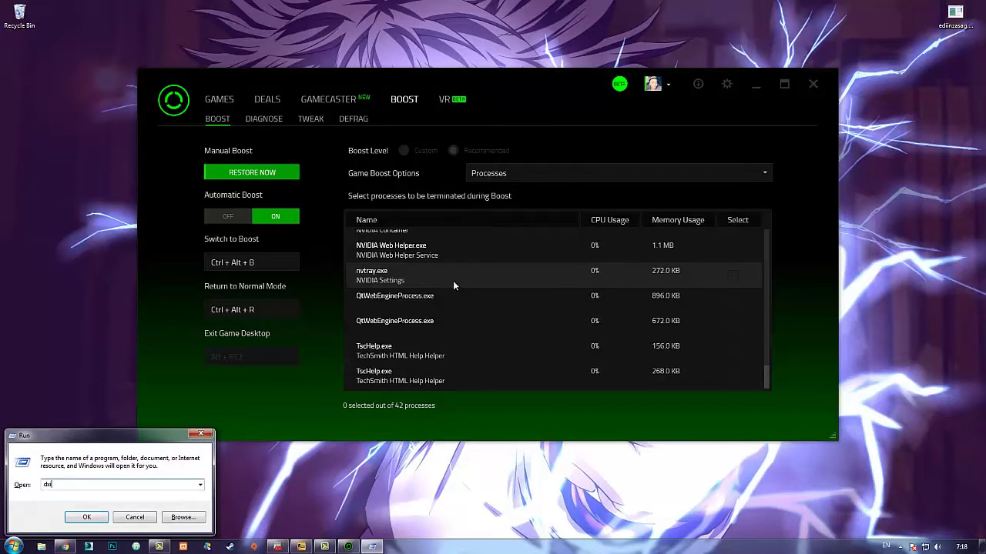
{"action": "type", "text": "diag"}
{"action": "key", "text": "Return"}
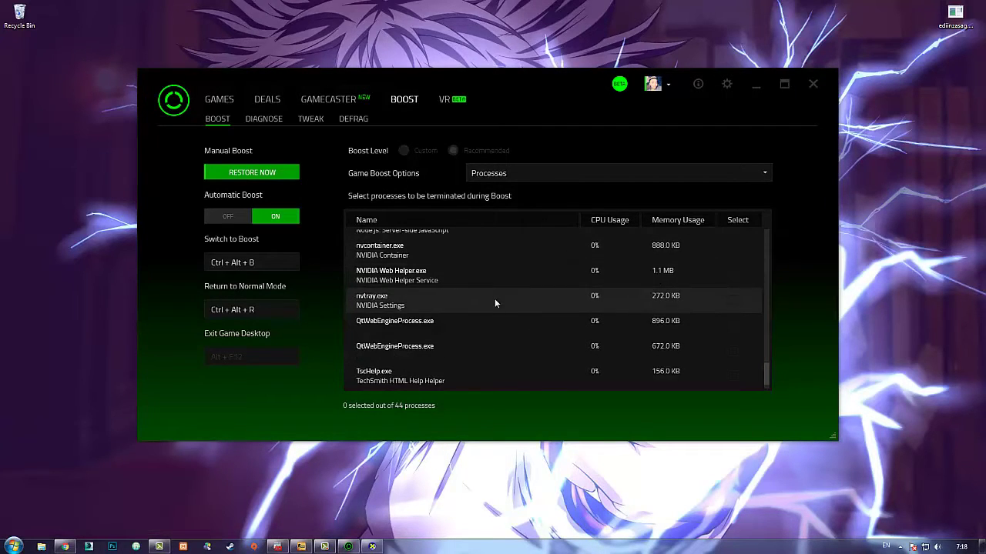
{"action": "left_click", "coordinate": [373, 547]}
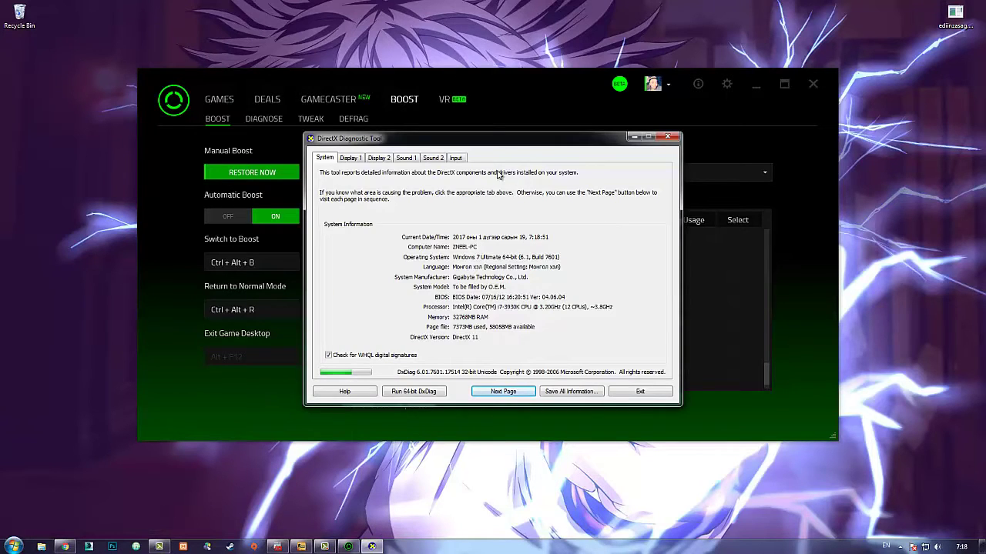
{"action": "left_click_drag", "start_coordinate": [493, 138], "coordinate": [965, 111]}
Review Razer Cortex's boost process list, then close the DirectX Diagnostic Tool
{"action": "left_click", "coordinate": [331, 176]}
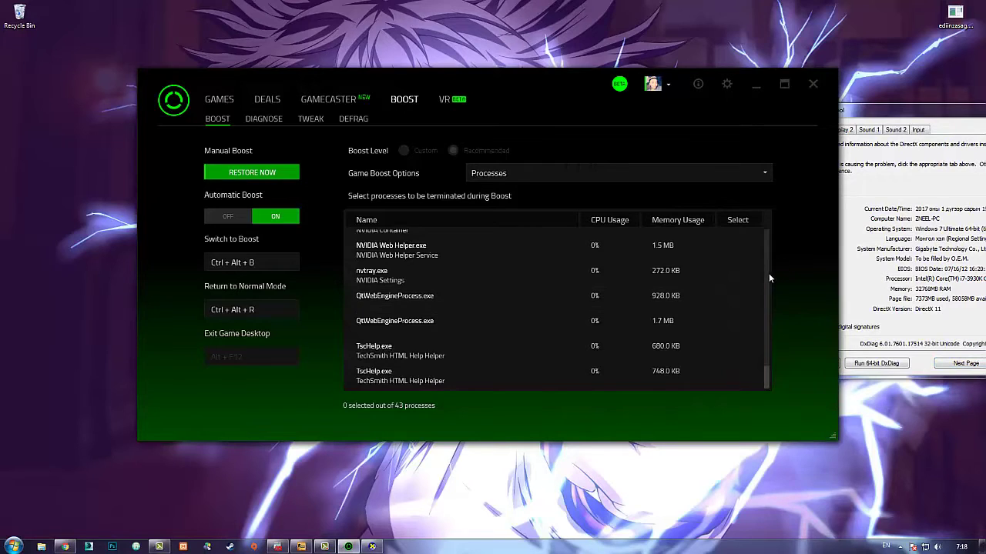
{"action": "scroll", "coordinate": [767, 277], "scroll_direction": "up", "scroll_amount": 3}
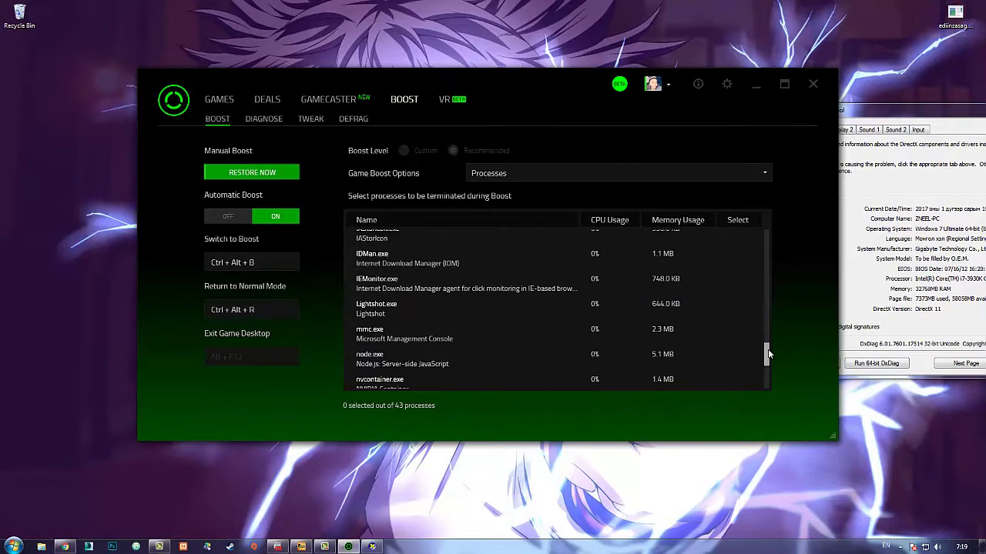
{"action": "left_click_drag", "start_coordinate": [767, 355], "coordinate": [761, 228]}
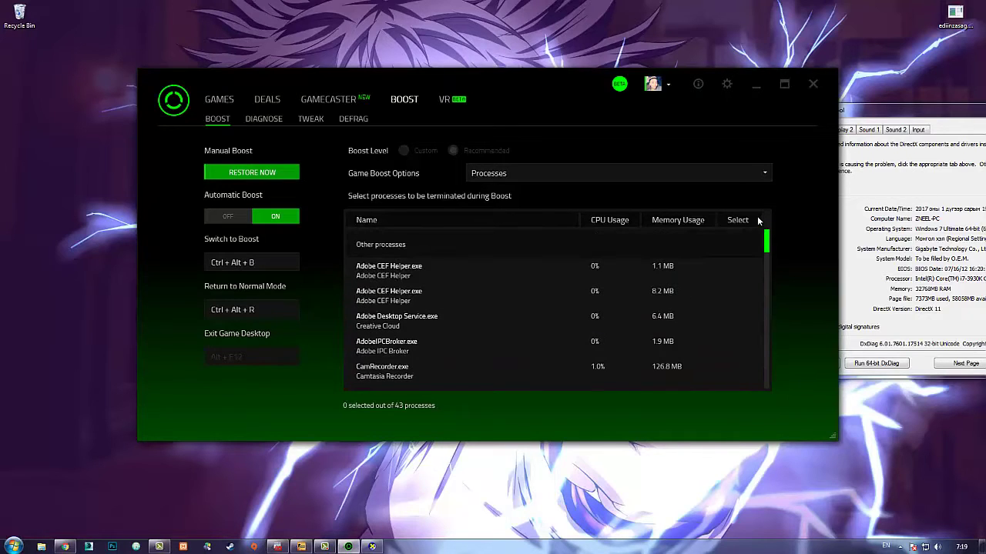
{"action": "scroll", "coordinate": [649, 291], "scroll_direction": "down", "scroll_amount": 5}
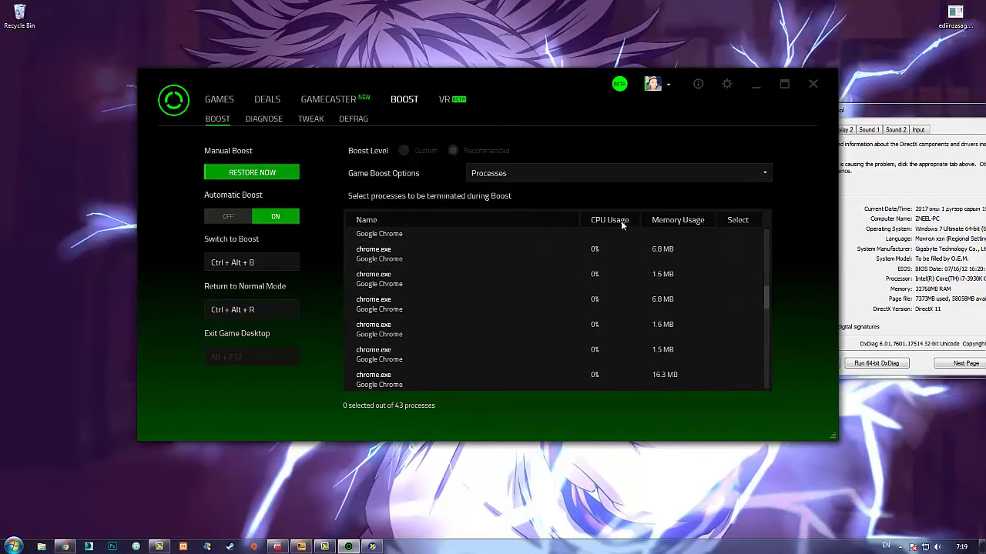
{"action": "scroll", "coordinate": [655, 285], "scroll_direction": "down", "scroll_amount": 5}
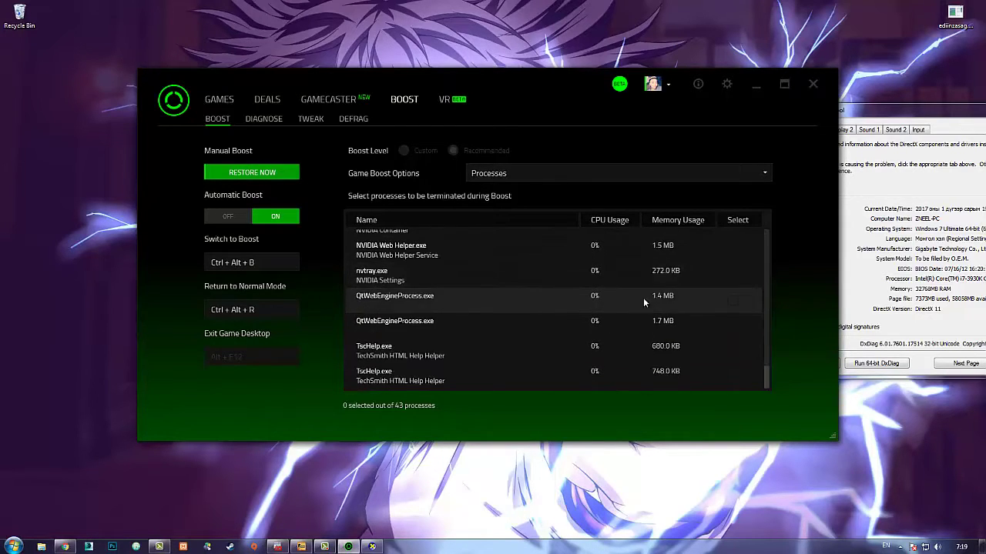
{"action": "scroll", "coordinate": [626, 302], "scroll_direction": "up", "scroll_amount": 6}
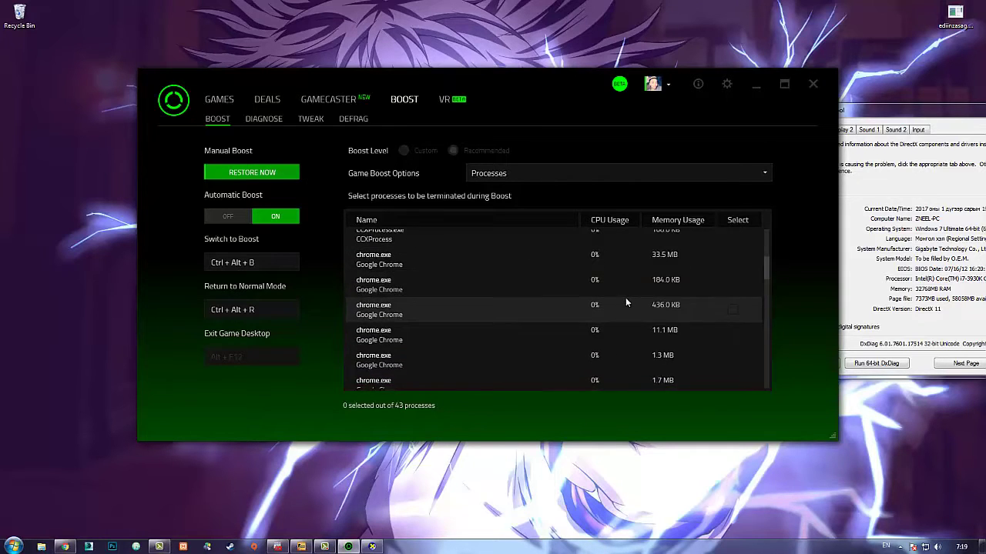
{"action": "scroll", "coordinate": [626, 303], "scroll_direction": "up", "scroll_amount": 5}
{"action": "left_click", "coordinate": [902, 198]}
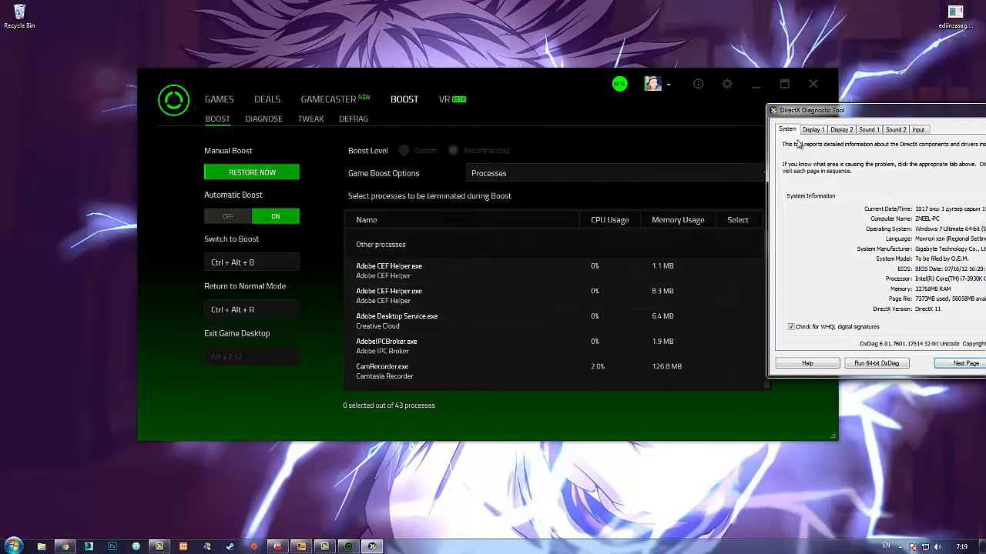
{"action": "left_click_drag", "start_coordinate": [881, 110], "coordinate": [472, 175]}
{"action": "left_click", "coordinate": [722, 174]}
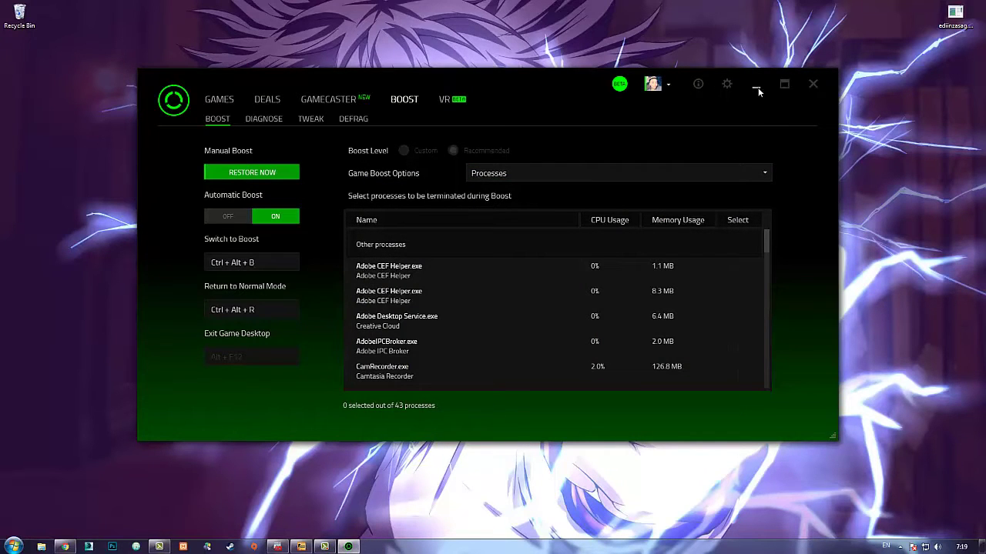
Close Razer Cortex and open NVIDIA Control Panel's Manage 3D Settings from the desktop menu
{"action": "left_click", "coordinate": [814, 84]}
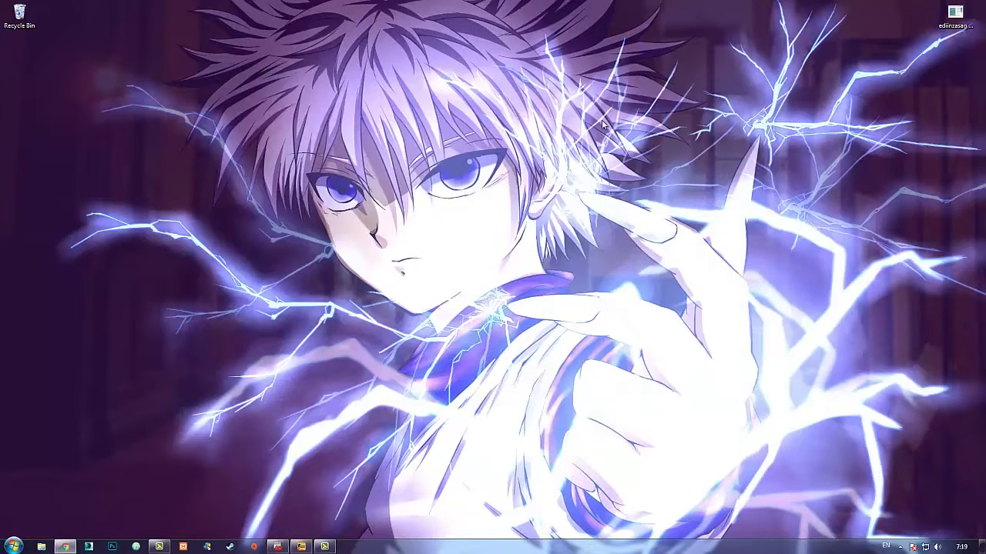
{"action": "right_click", "coordinate": [603, 120]}
{"action": "left_click", "coordinate": [664, 227]}
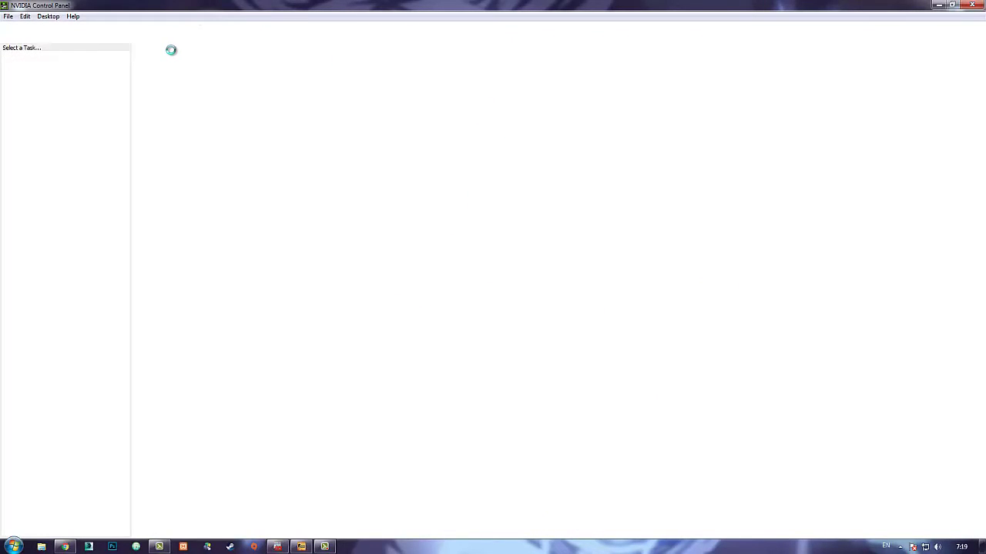
{"action": "left_click", "coordinate": [66, 67]}
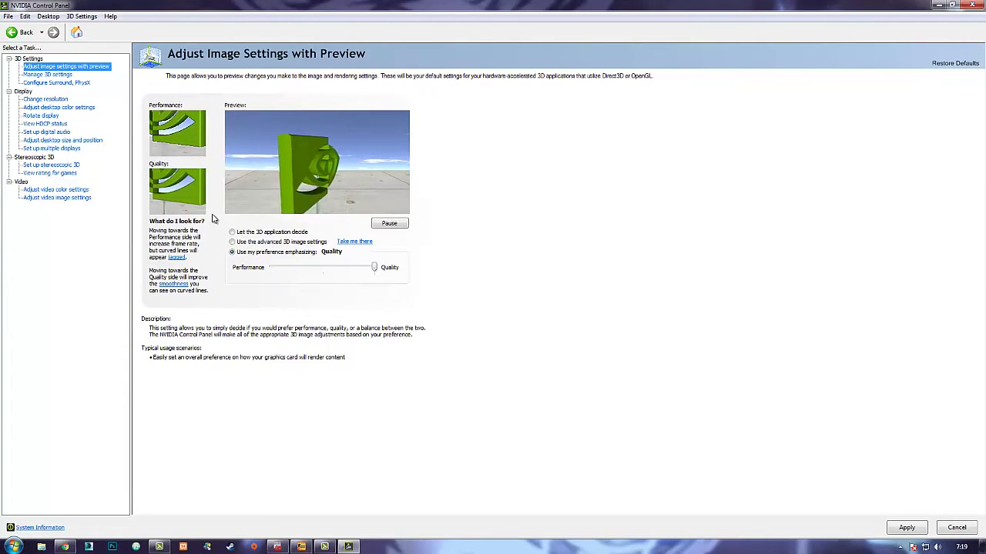
{"action": "left_click", "coordinate": [56, 77]}
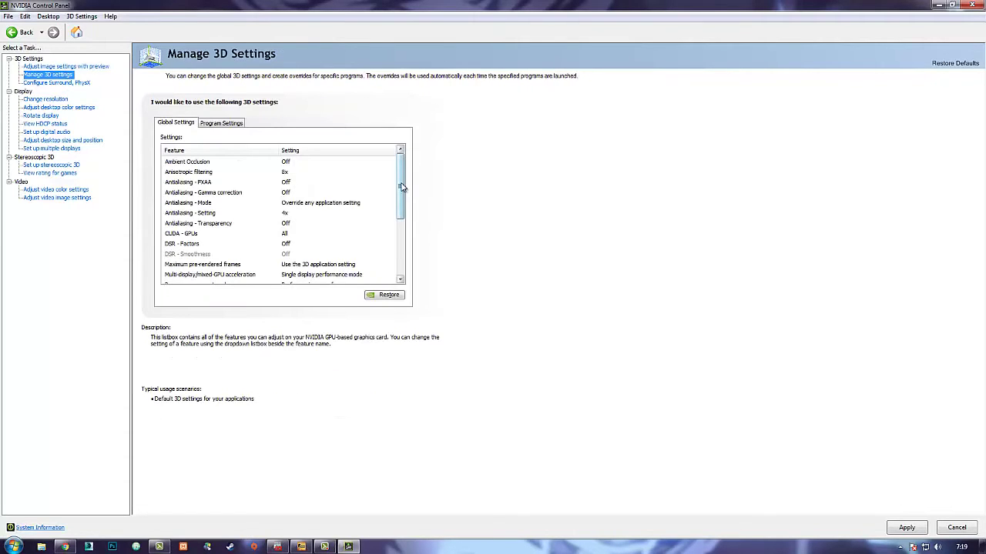
Keep Ambient Occlusion and FXAA Off, set Anisotropic filtering 16x, antialiasing mode Override
{"action": "left_click", "coordinate": [296, 164]}
{"action": "left_click", "coordinate": [352, 181]}
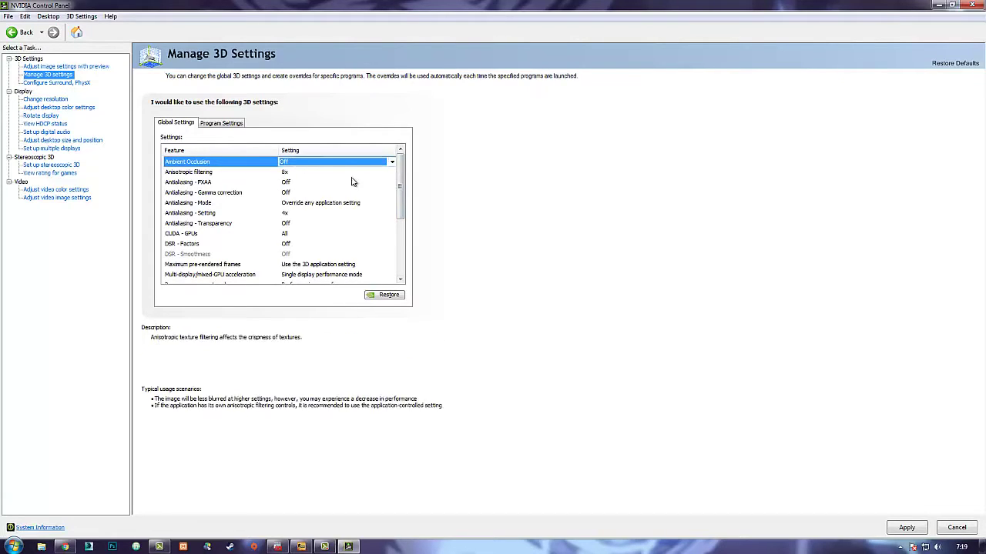
{"action": "left_click", "coordinate": [299, 164]}
{"action": "left_click", "coordinate": [299, 162]}
{"action": "left_click", "coordinate": [288, 172]}
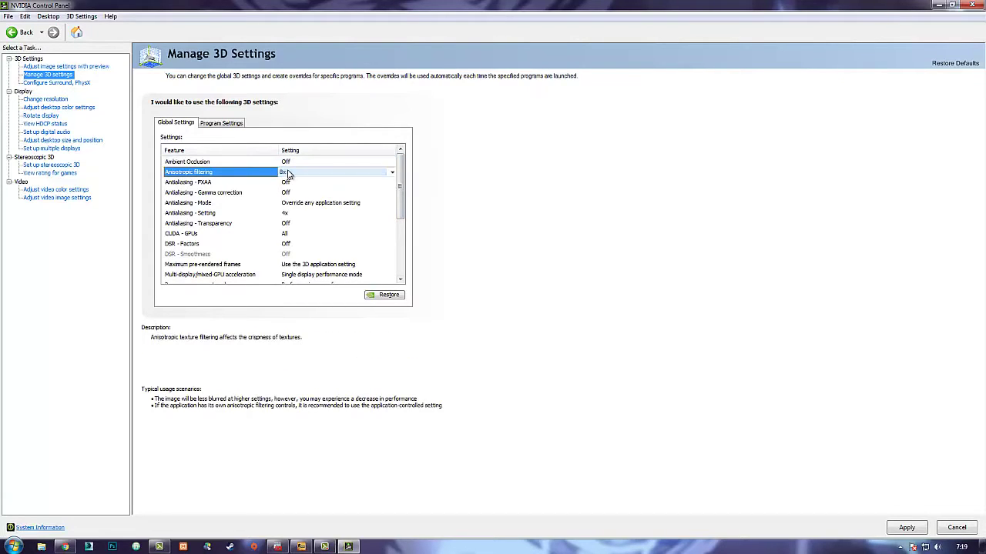
{"action": "left_click", "coordinate": [288, 173]}
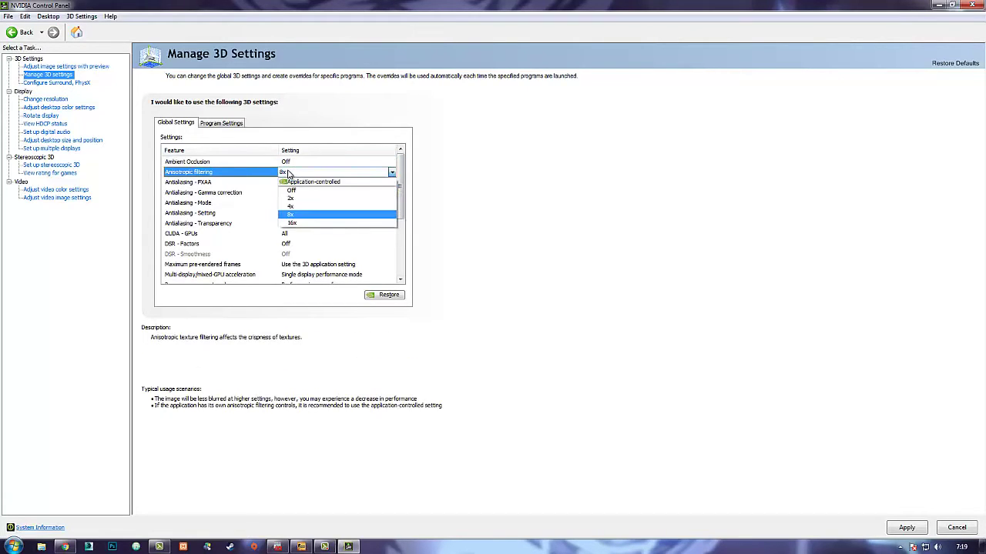
{"action": "left_click", "coordinate": [311, 223]}
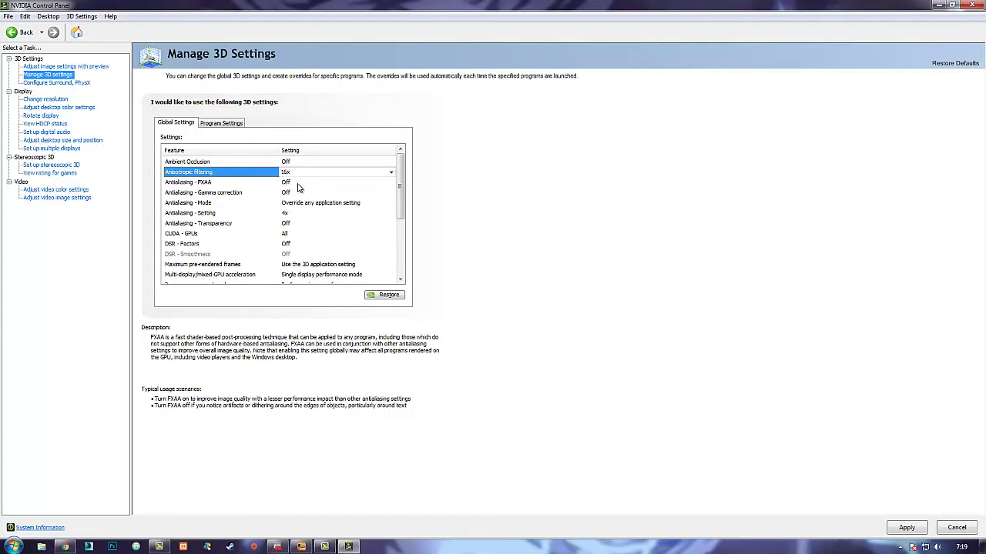
{"action": "left_click", "coordinate": [299, 182]}
{"action": "left_click", "coordinate": [299, 182]}
{"action": "left_click", "coordinate": [323, 193]}
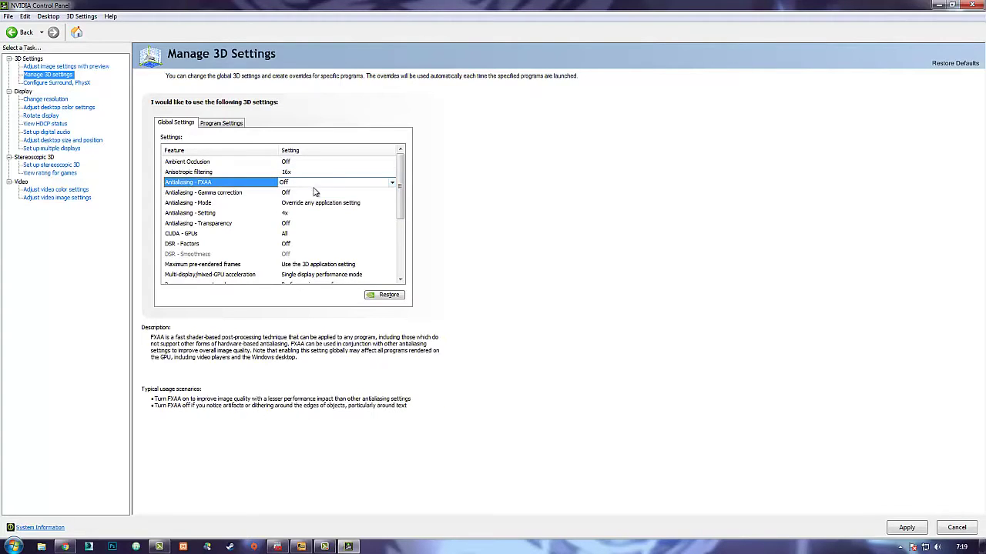
{"action": "left_click", "coordinate": [296, 193]}
{"action": "left_click", "coordinate": [367, 204]}
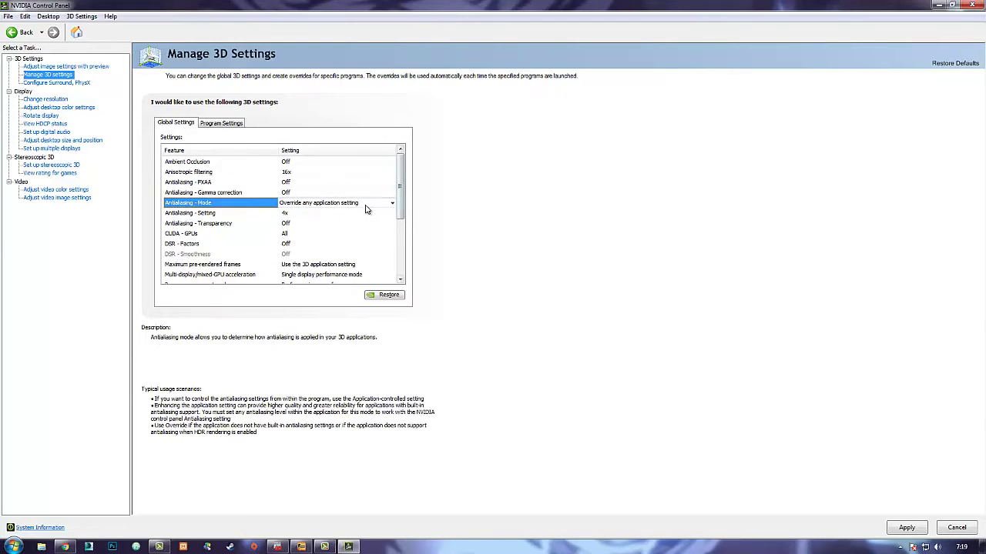
{"action": "left_click", "coordinate": [365, 205]}
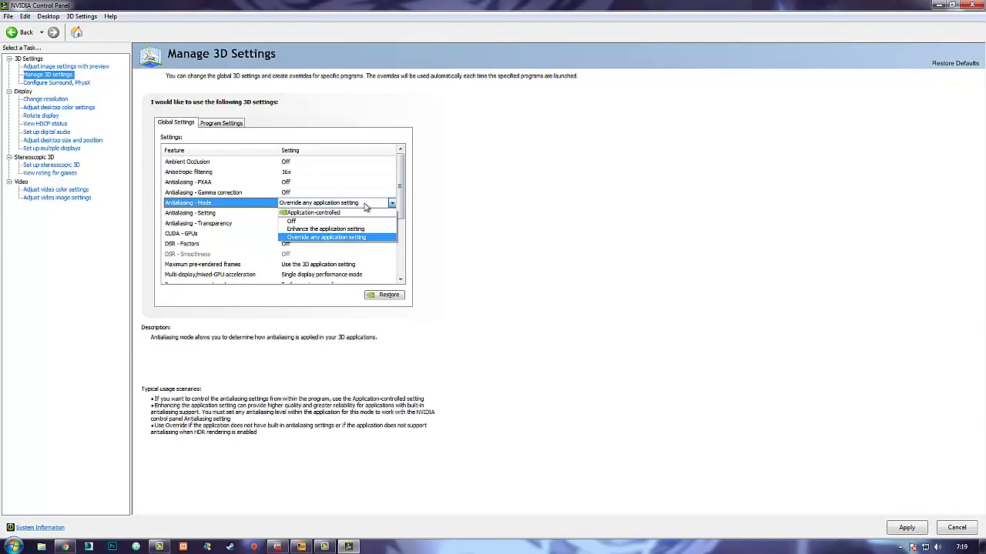
{"action": "left_click", "coordinate": [368, 238]}
Keep antialiasing 4x, transparency Off, pre-rendered frames on application setting, single display performance mode
{"action": "scroll", "coordinate": [458, 192], "scroll_direction": "down", "scroll_amount": 2}
{"action": "left_click", "coordinate": [287, 198]}
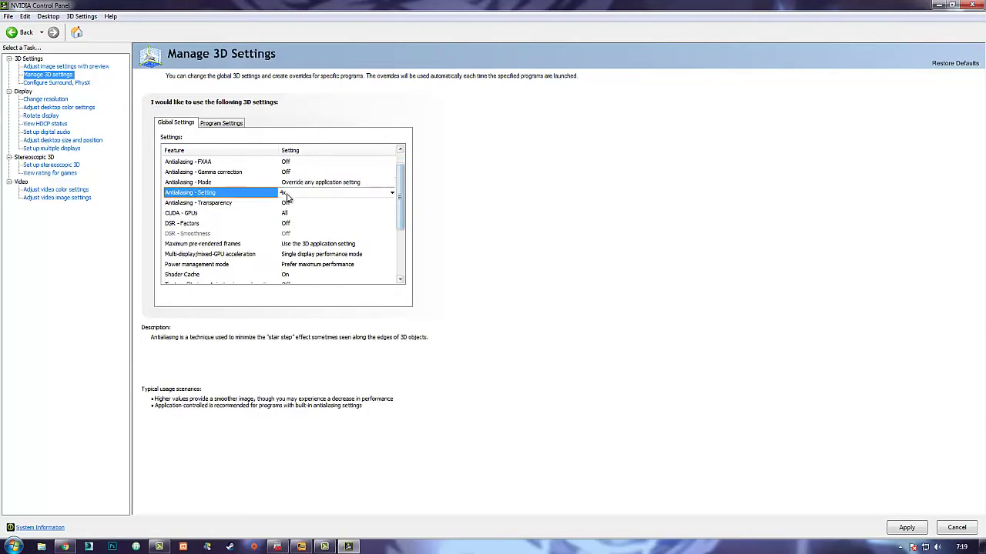
{"action": "left_click", "coordinate": [287, 194]}
{"action": "left_click", "coordinate": [287, 194]}
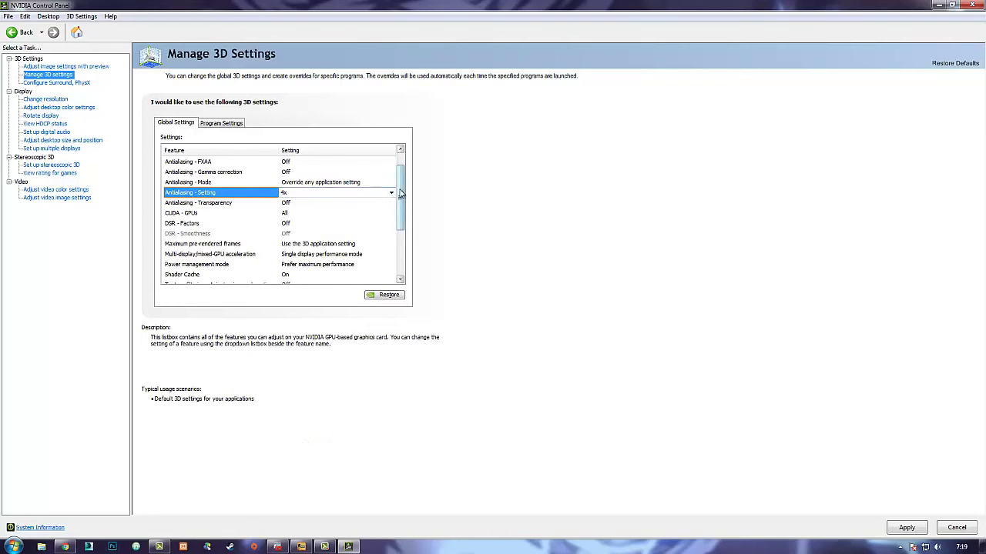
{"action": "scroll", "coordinate": [400, 199], "scroll_direction": "down", "scroll_amount": 1}
{"action": "left_click", "coordinate": [285, 194]}
{"action": "left_click", "coordinate": [286, 201]}
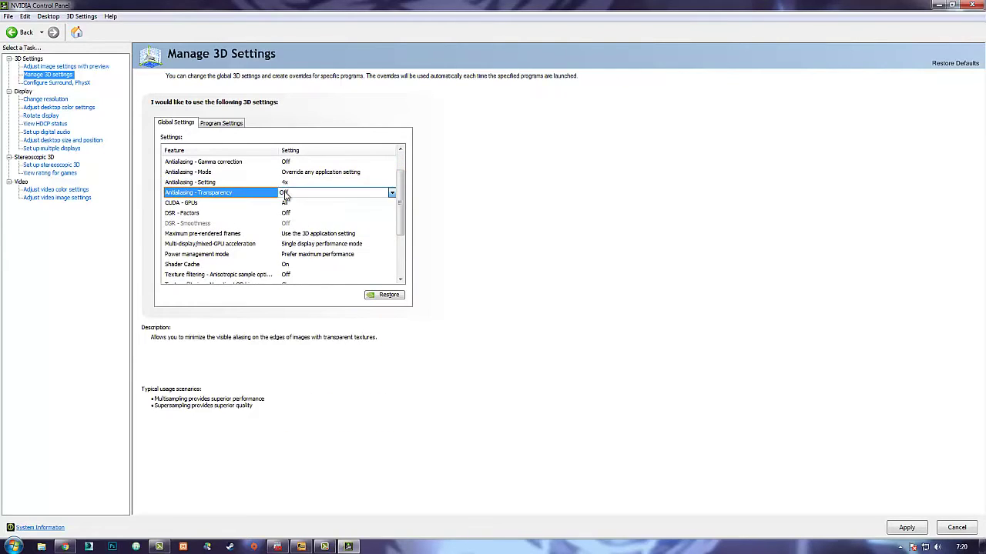
{"action": "left_click", "coordinate": [285, 202]}
{"action": "left_click", "coordinate": [294, 213]}
{"action": "left_click", "coordinate": [313, 233]}
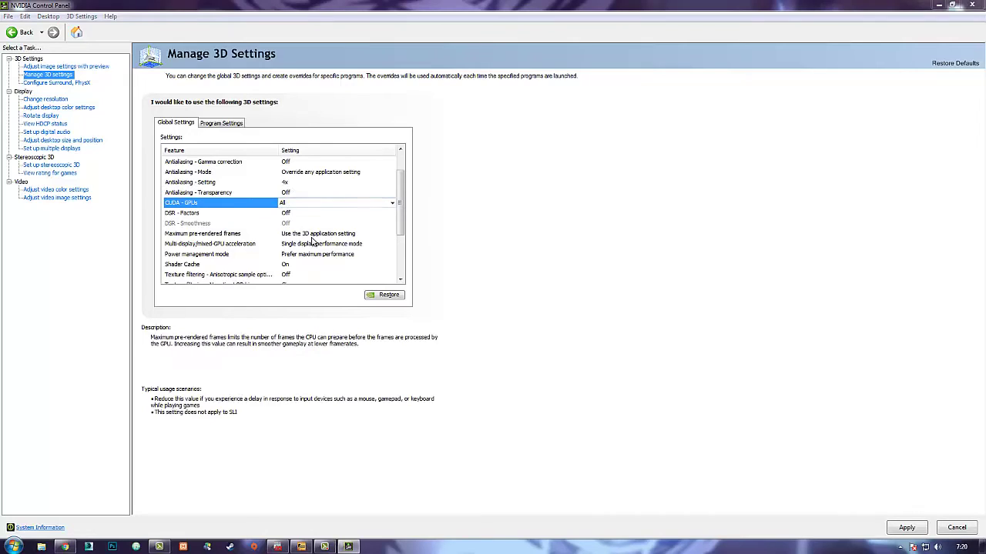
{"action": "left_click", "coordinate": [314, 234]}
{"action": "left_click", "coordinate": [316, 242]}
{"action": "left_click", "coordinate": [333, 234]}
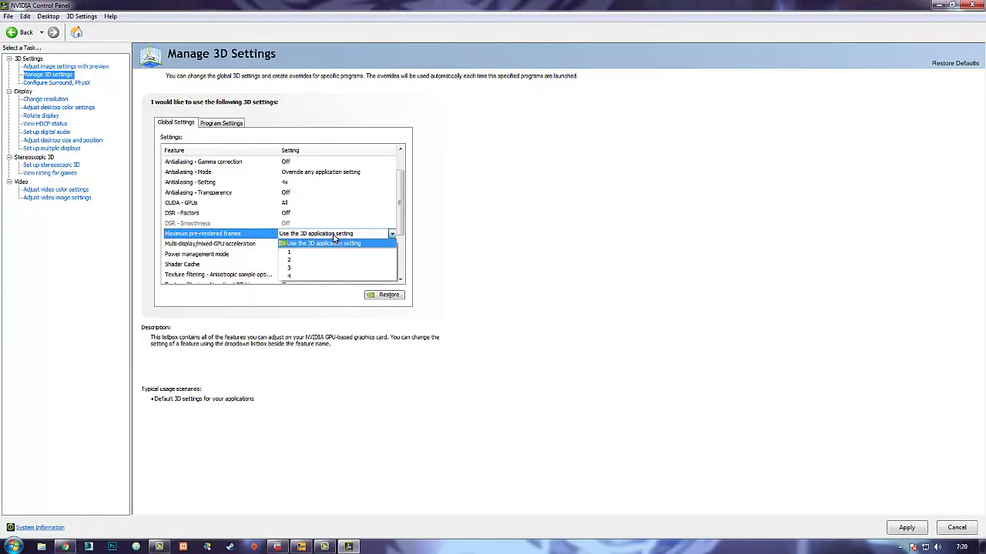
{"action": "left_click", "coordinate": [336, 243]}
{"action": "left_click", "coordinate": [339, 245]}
{"action": "left_click", "coordinate": [342, 245]}
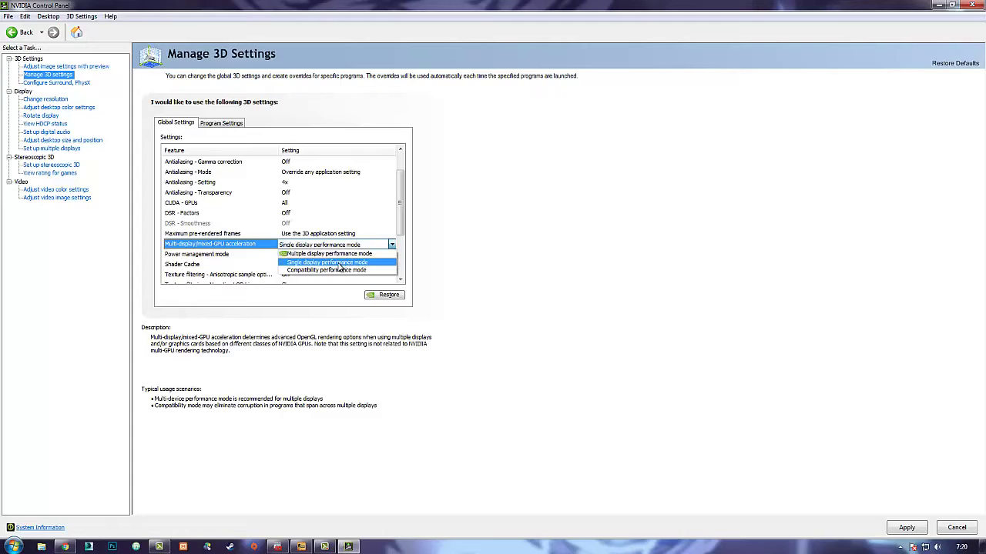
{"action": "left_click", "coordinate": [340, 263]}
Set Power management mode to Prefer maximum performance
{"action": "scroll", "coordinate": [374, 239], "scroll_direction": "down", "scroll_amount": 1}
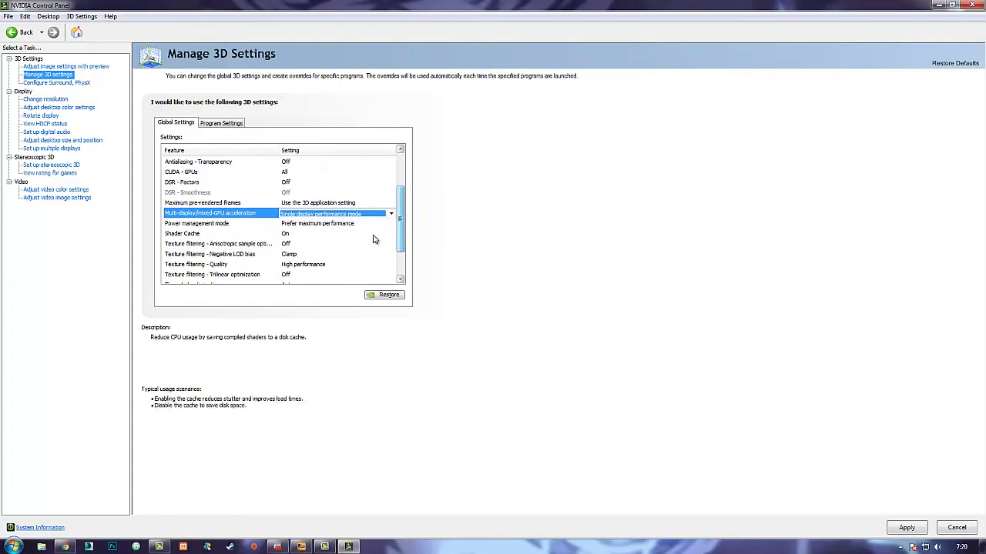
{"action": "left_click", "coordinate": [322, 224]}
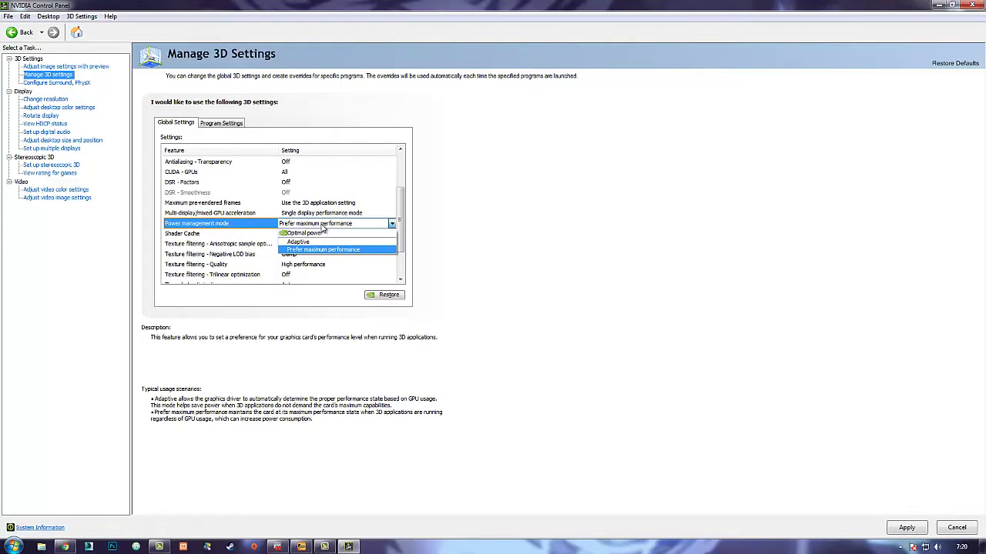
{"action": "left_click", "coordinate": [319, 224]}
{"action": "left_click", "coordinate": [314, 224]}
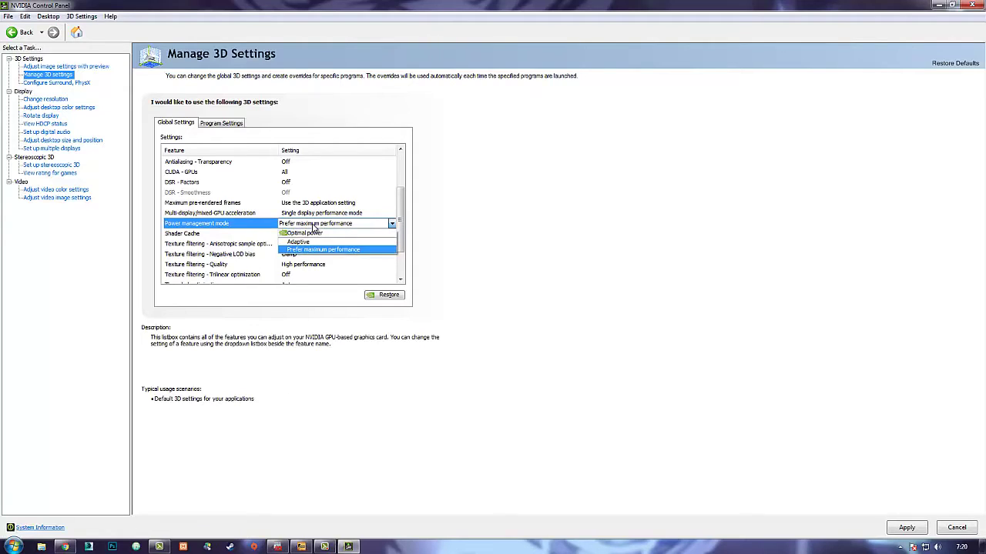
{"action": "left_click", "coordinate": [317, 250]}
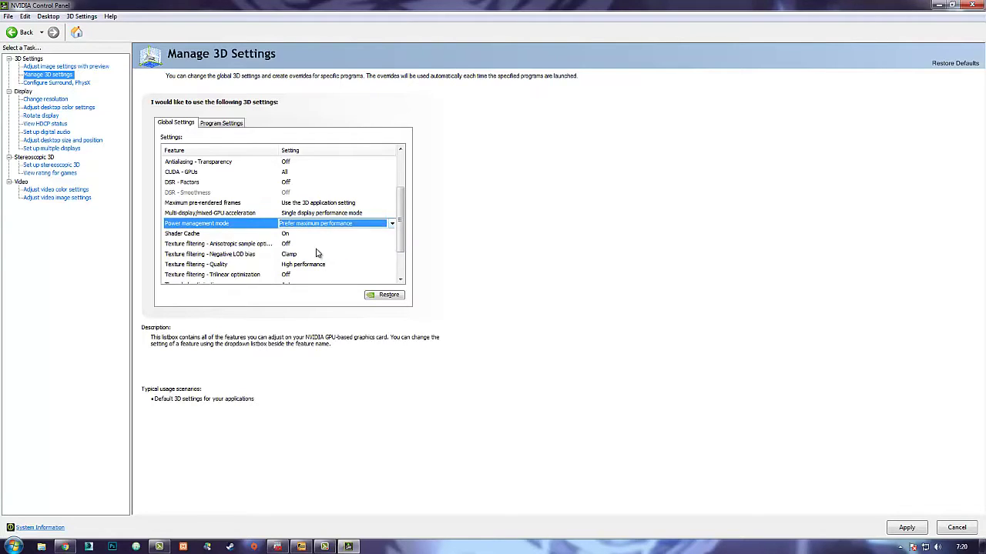
{"action": "left_click", "coordinate": [321, 224]}
{"action": "left_click", "coordinate": [325, 251]}
{"action": "left_click", "coordinate": [321, 224]}
{"action": "left_click", "coordinate": [323, 250]}
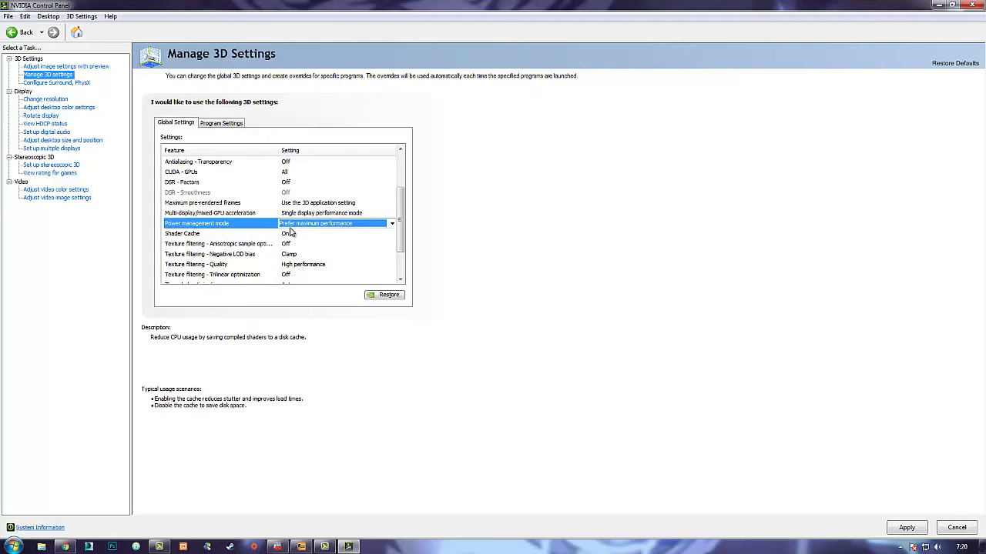
Set Texture filtering - Quality to High performance
{"action": "left_click", "coordinate": [347, 233]}
{"action": "left_click_drag", "start_coordinate": [402, 221], "coordinate": [403, 232]}
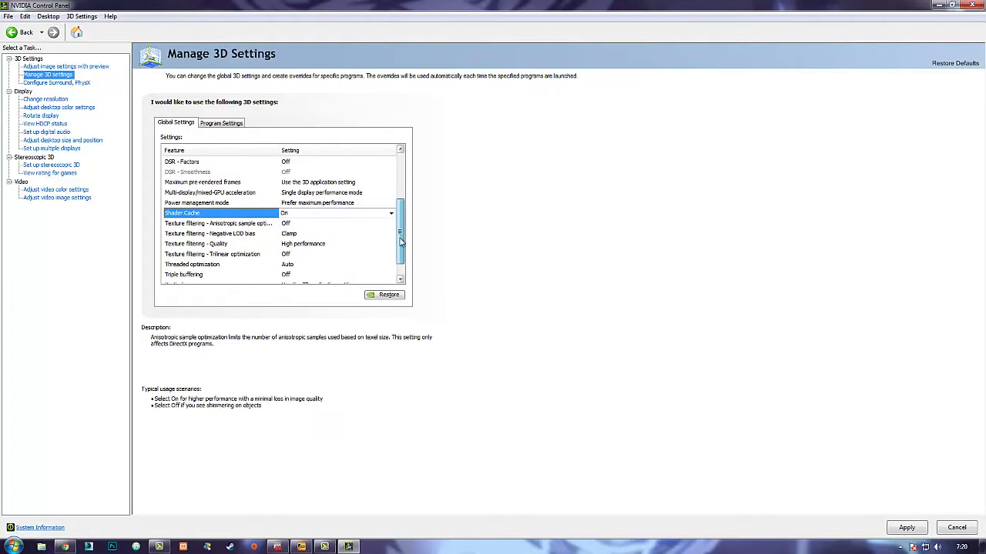
{"action": "scroll", "coordinate": [386, 233], "scroll_direction": "down", "scroll_amount": 1}
{"action": "left_click", "coordinate": [312, 223]}
{"action": "left_click", "coordinate": [311, 224]}
{"action": "left_click", "coordinate": [310, 225]}
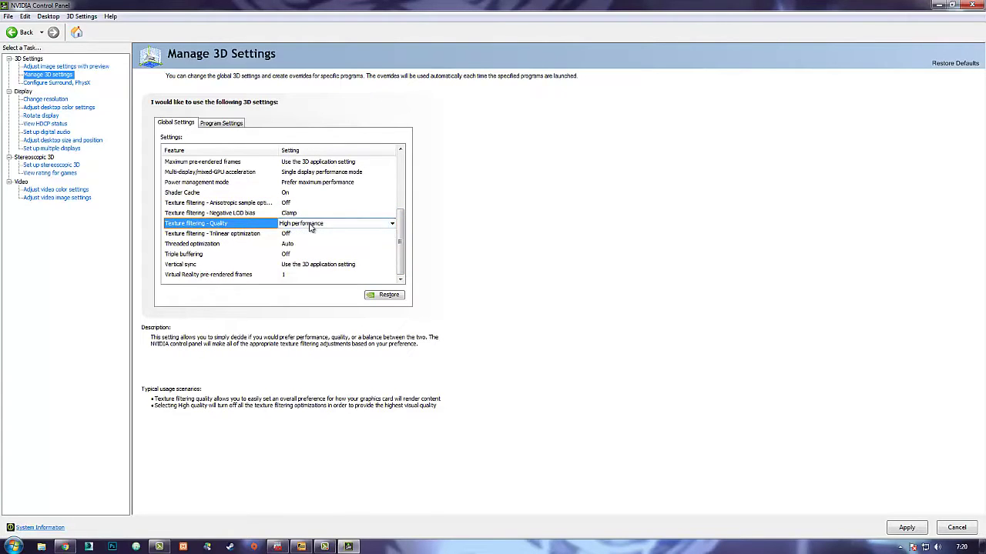
{"action": "left_click", "coordinate": [312, 225]}
{"action": "left_click", "coordinate": [313, 258]}
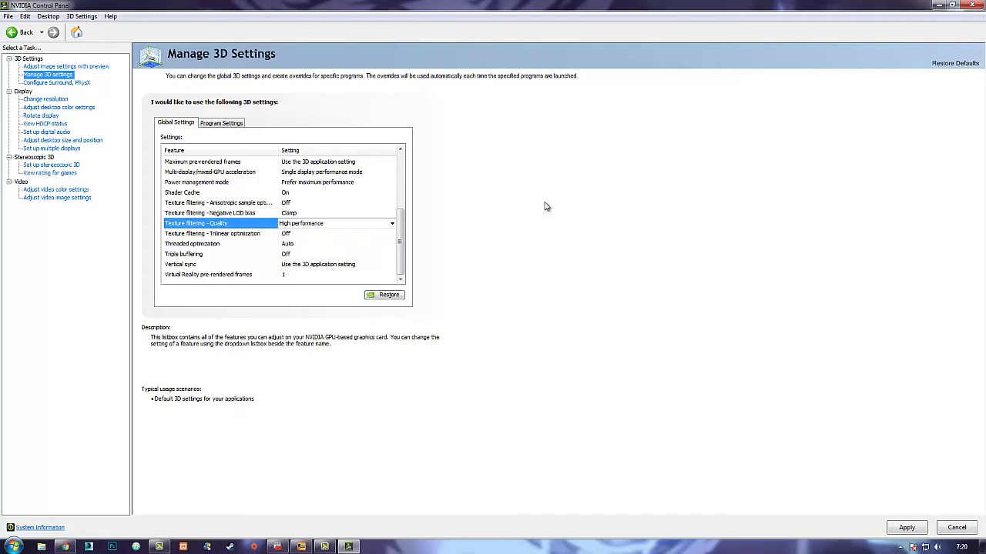
Dismiss NVIDIA Control Panel's apply-changes prompt and open Windows Control Panel from Start
{"action": "left_click", "coordinate": [972, 5]}
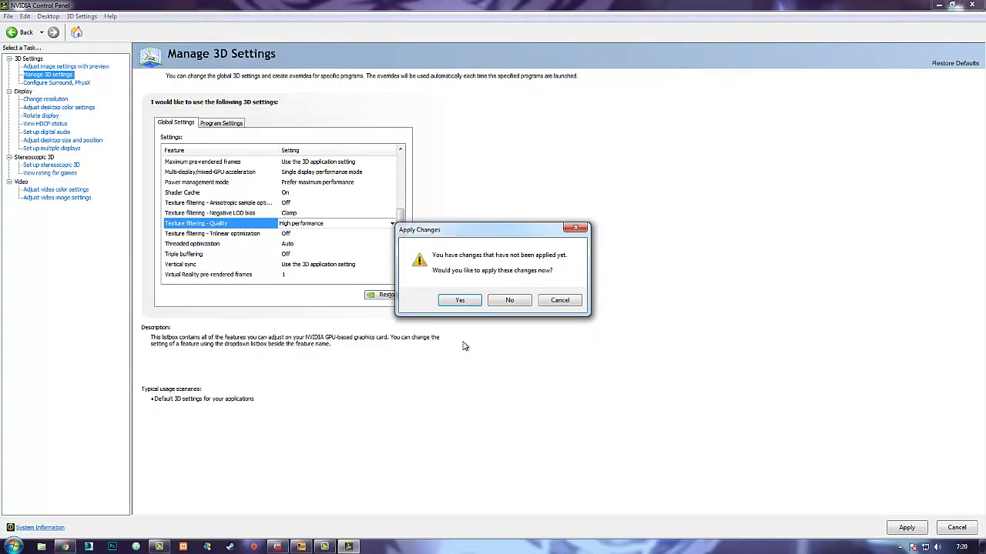
{"action": "left_click", "coordinate": [489, 304]}
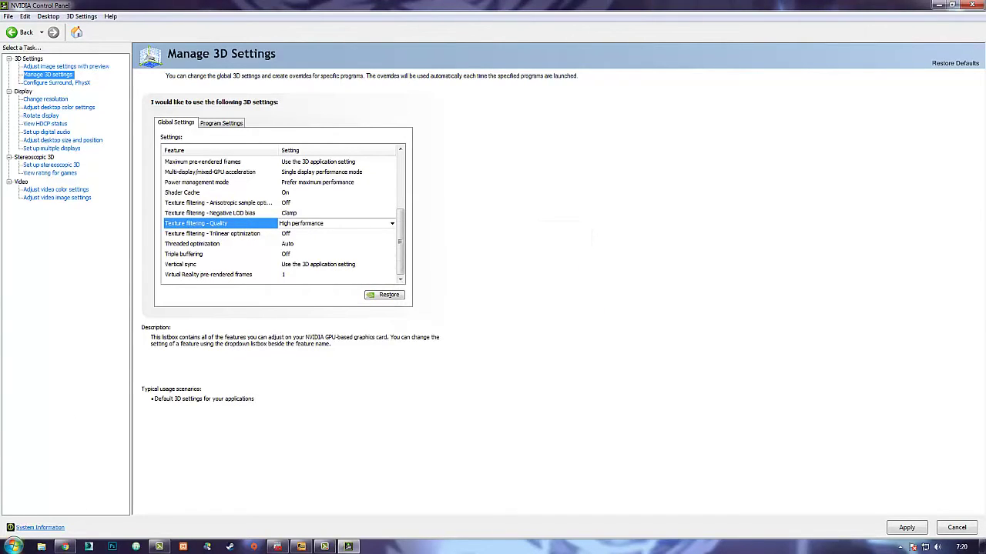
{"action": "left_click", "coordinate": [14, 546]}
{"action": "left_click", "coordinate": [160, 437]}
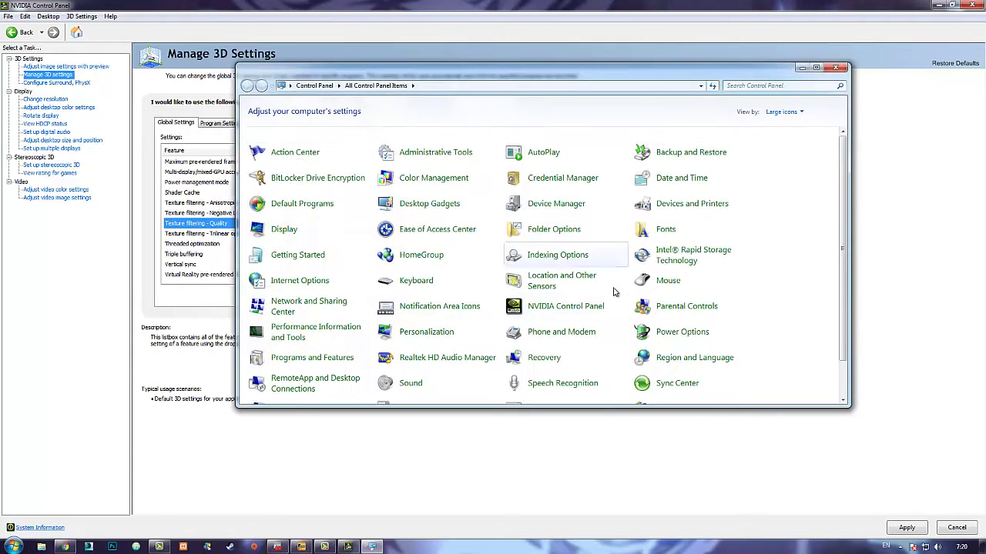
With Razer Cortex Power Plan active, close Power Options and refresh the desktop twice
{"action": "scroll", "coordinate": [678, 285], "scroll_direction": "down", "scroll_amount": 1}
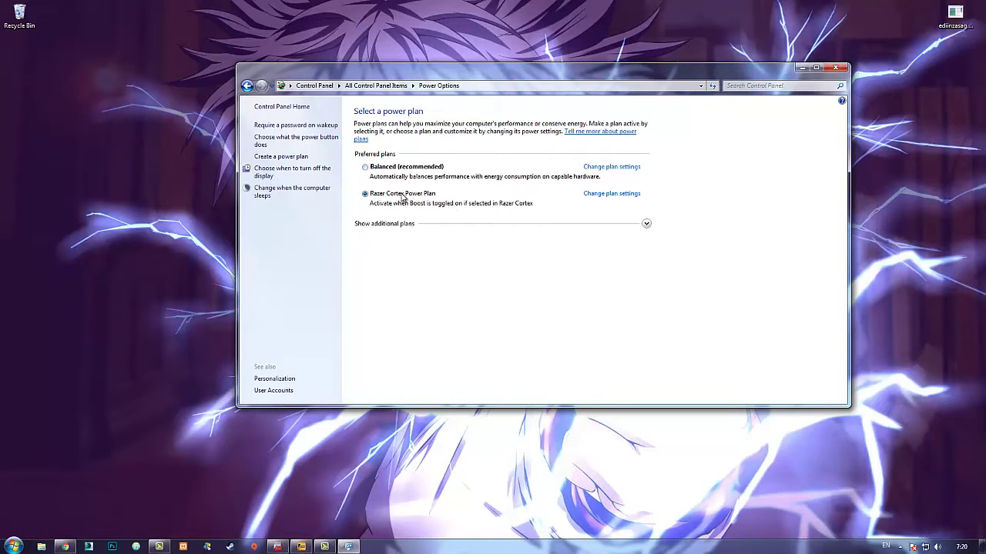
{"action": "left_click", "coordinate": [835, 71]}
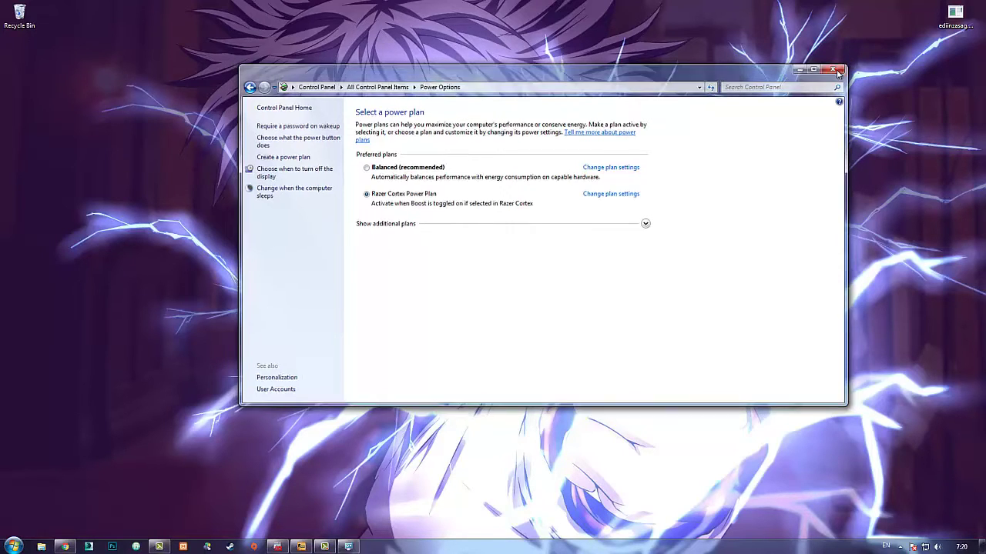
{"action": "right_click", "coordinate": [474, 144]}
{"action": "left_click", "coordinate": [511, 174]}
{"action": "right_click", "coordinate": [450, 181]}
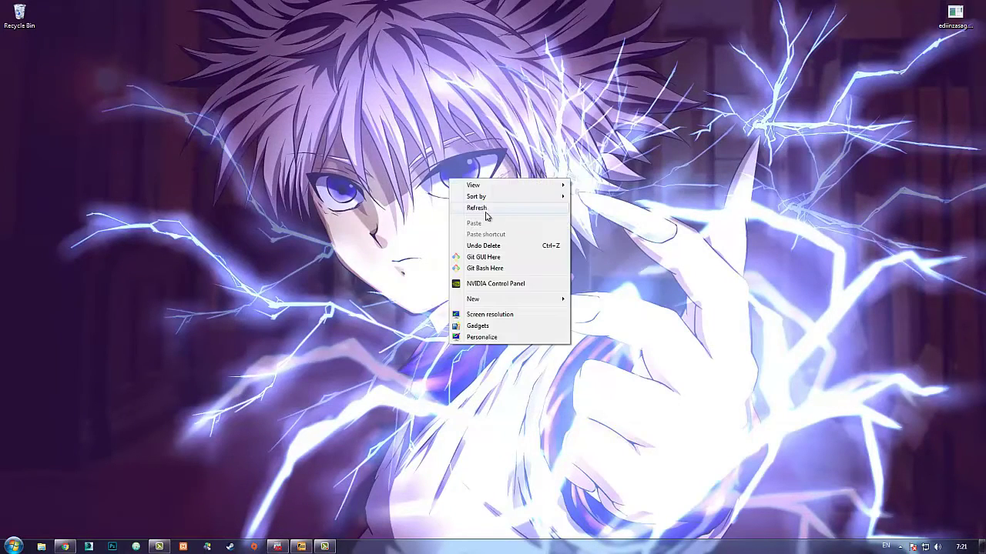
{"action": "left_click", "coordinate": [476, 208]}
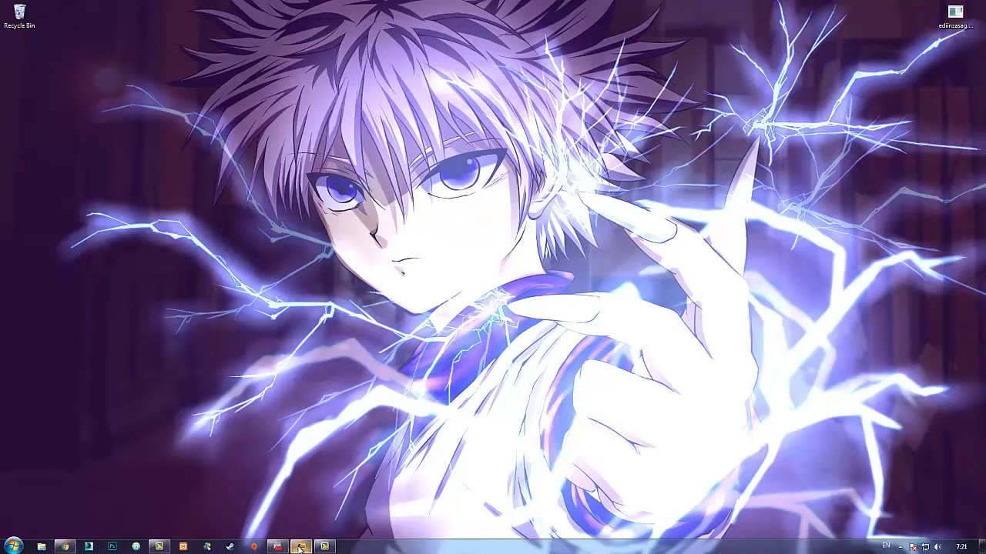
Uncheck 'Enable the Steam Overlay while in-game' in Steam's In-Game settings and save
{"action": "left_click", "coordinate": [230, 546]}
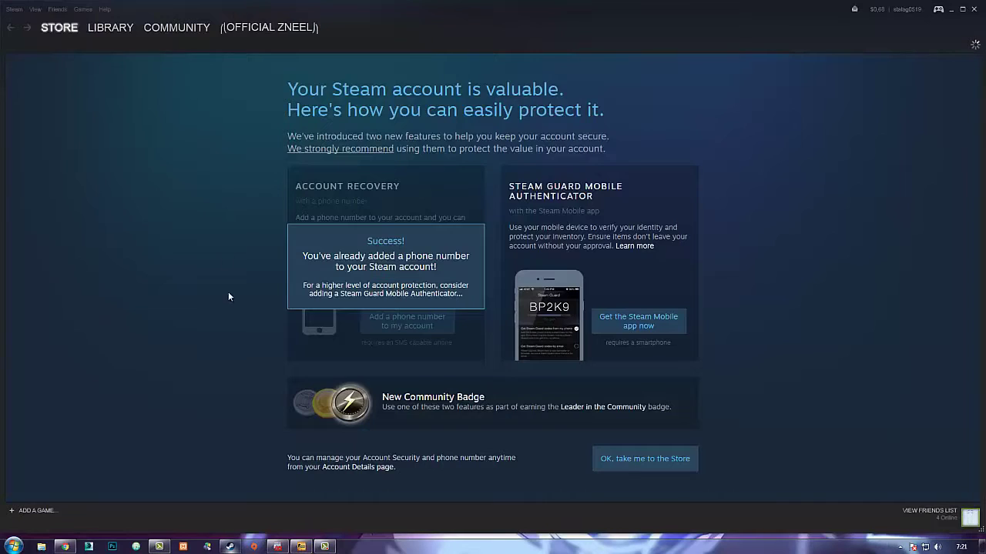
{"action": "left_click", "coordinate": [15, 9]}
{"action": "left_click", "coordinate": [38, 83]}
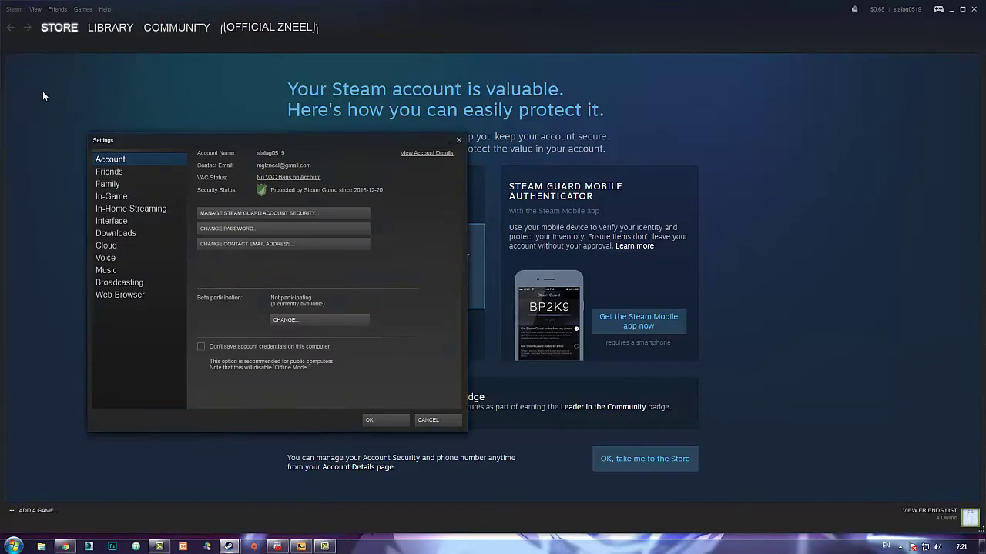
{"action": "left_click_drag", "start_coordinate": [228, 134], "coordinate": [316, 117]}
{"action": "left_click", "coordinate": [209, 173]}
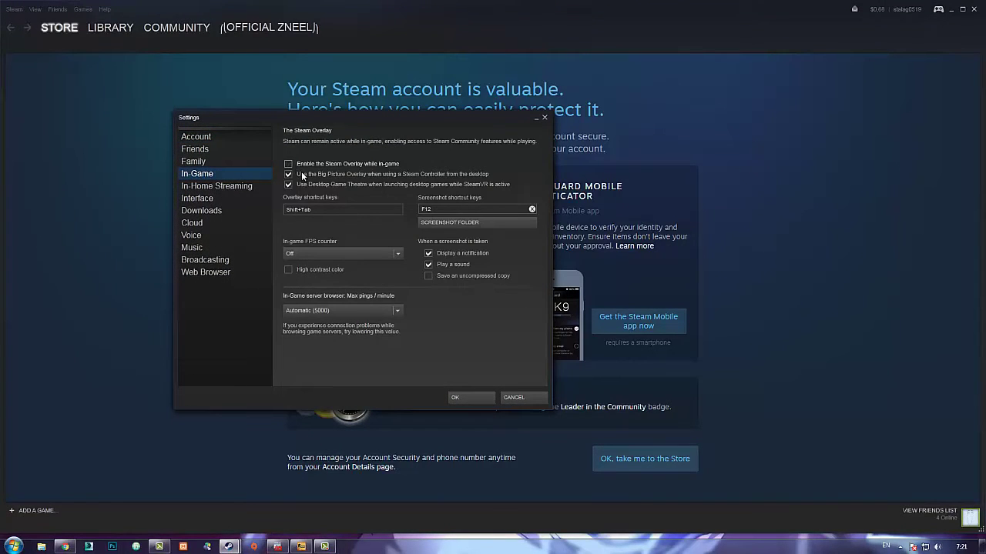
{"action": "left_click", "coordinate": [471, 397]}
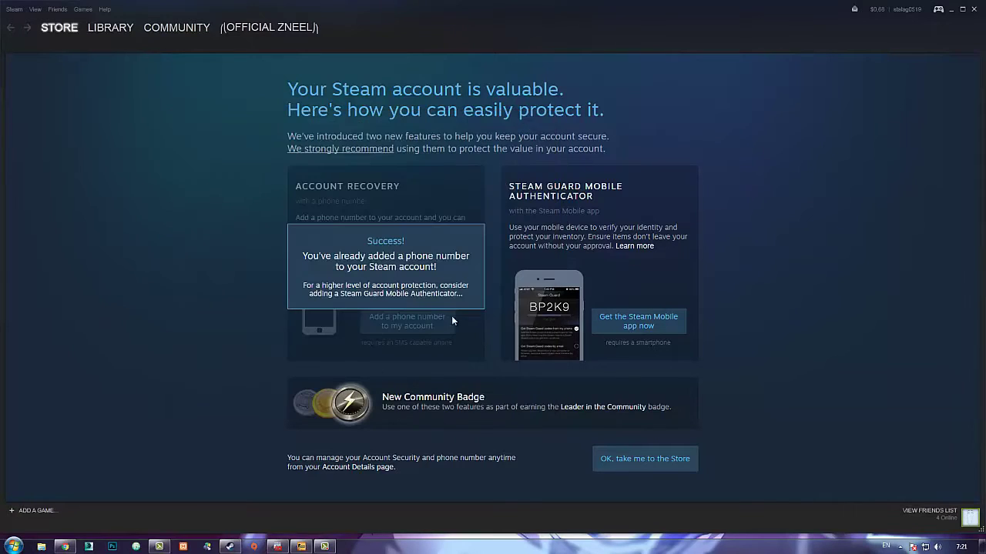
Open the Steam profile's full info and read the listed launch options
{"action": "left_click", "coordinate": [116, 31]}
{"action": "left_click", "coordinate": [240, 58]}
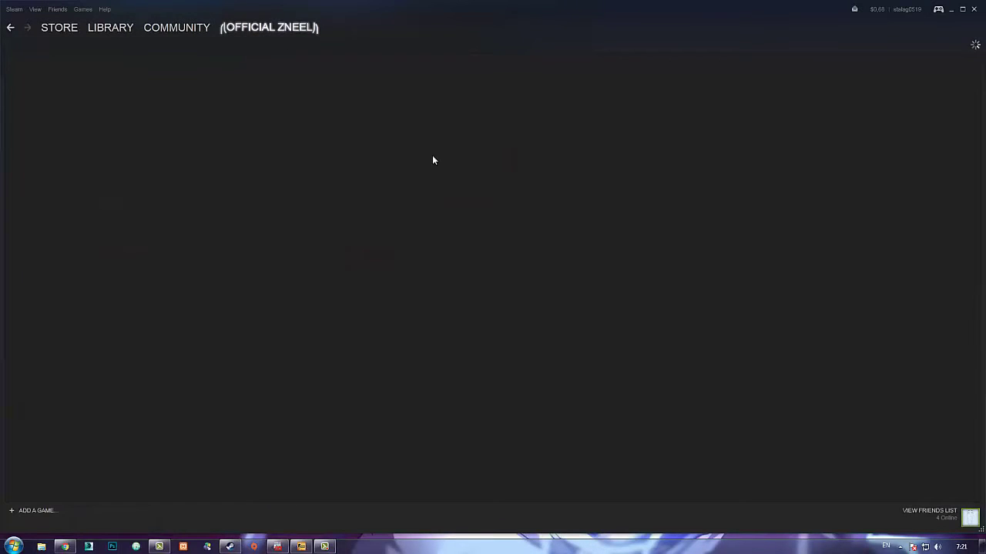
{"action": "left_click", "coordinate": [382, 154]}
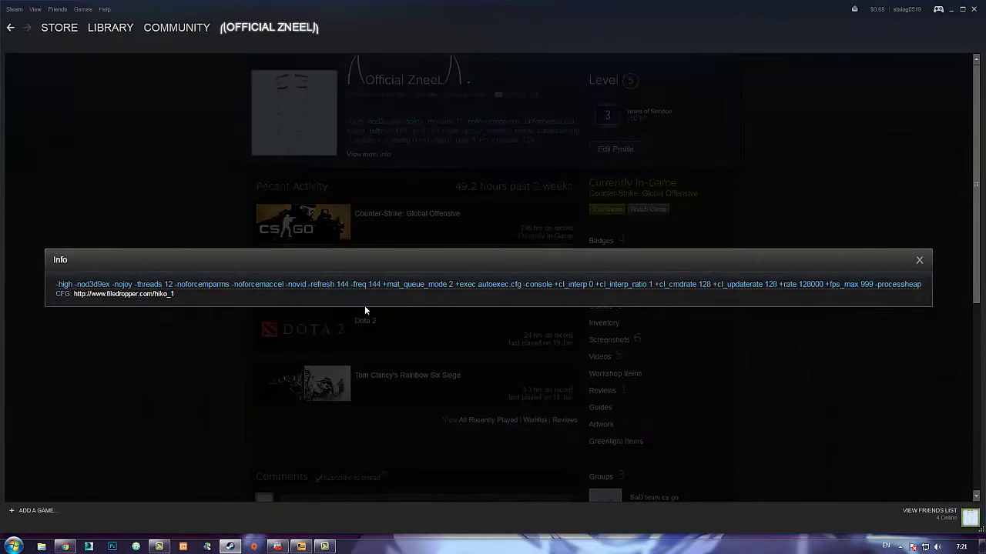
{"action": "left_click_drag", "start_coordinate": [55, 288], "coordinate": [928, 278]}
{"action": "left_click", "coordinate": [312, 294]}
{"action": "left_click_drag", "start_coordinate": [182, 283], "coordinate": [134, 284]}
Visit the Counter-Strike: Global Offensive library page, then close Steam
{"action": "left_click", "coordinate": [396, 200]}
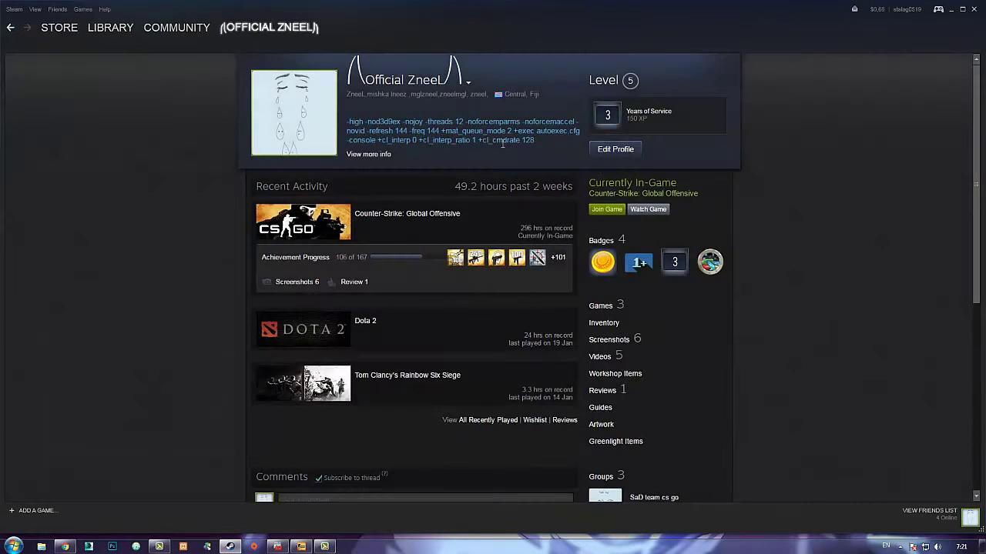
{"action": "left_click", "coordinate": [110, 27]}
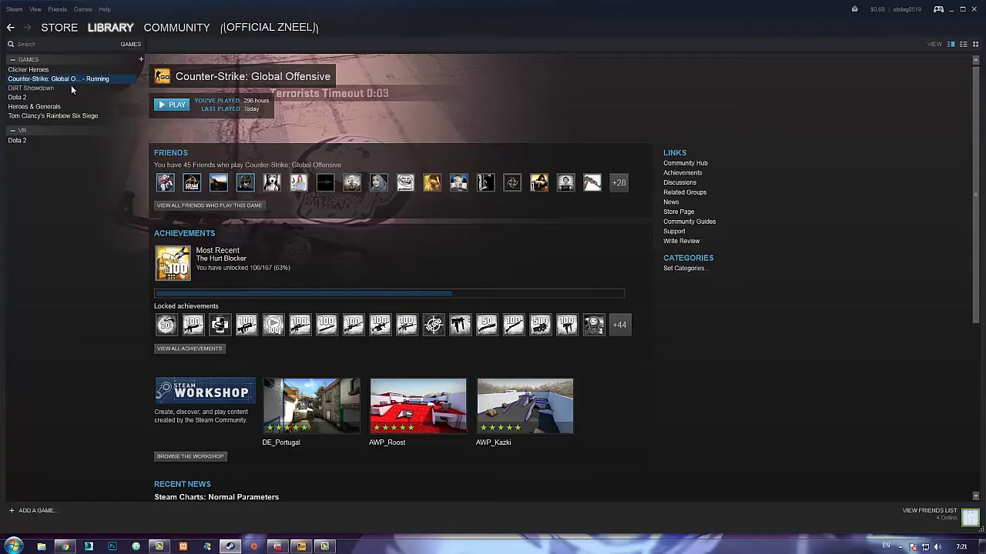
{"action": "left_click", "coordinate": [974, 9]}
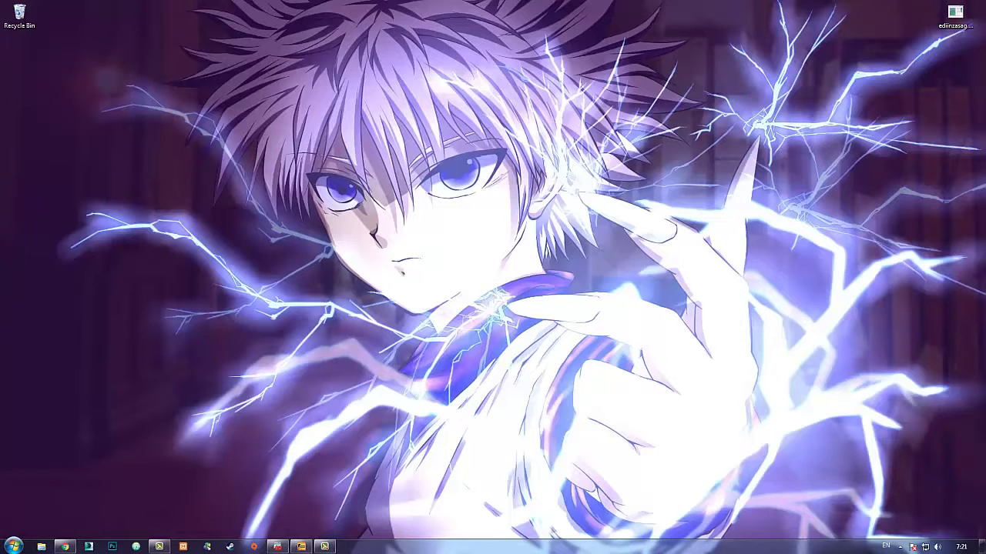
Bring CS:GO back up and keep the Normal 4:3 aspect ratio at 1280 x 1024 resolution
{"action": "left_click", "coordinate": [301, 546]}
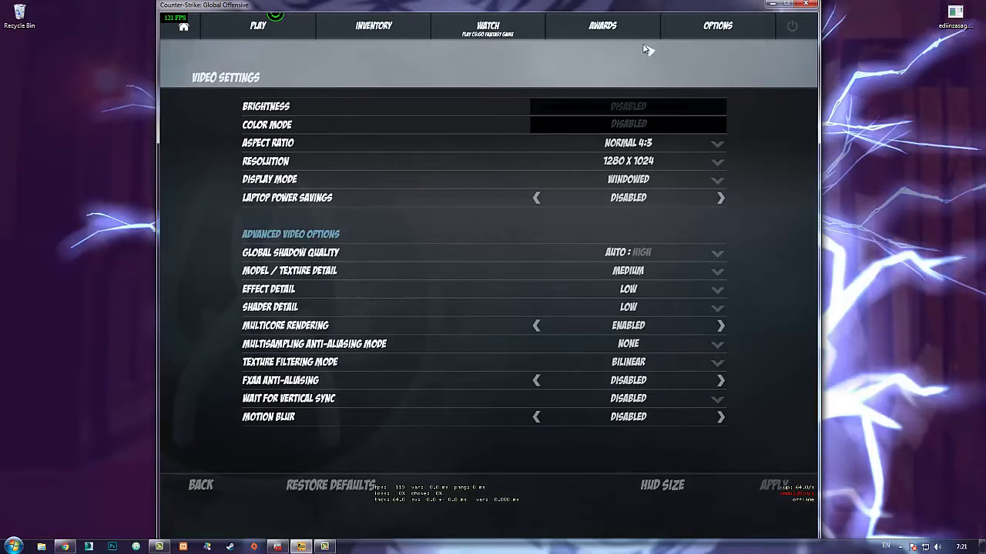
{"action": "left_click", "coordinate": [668, 145]}
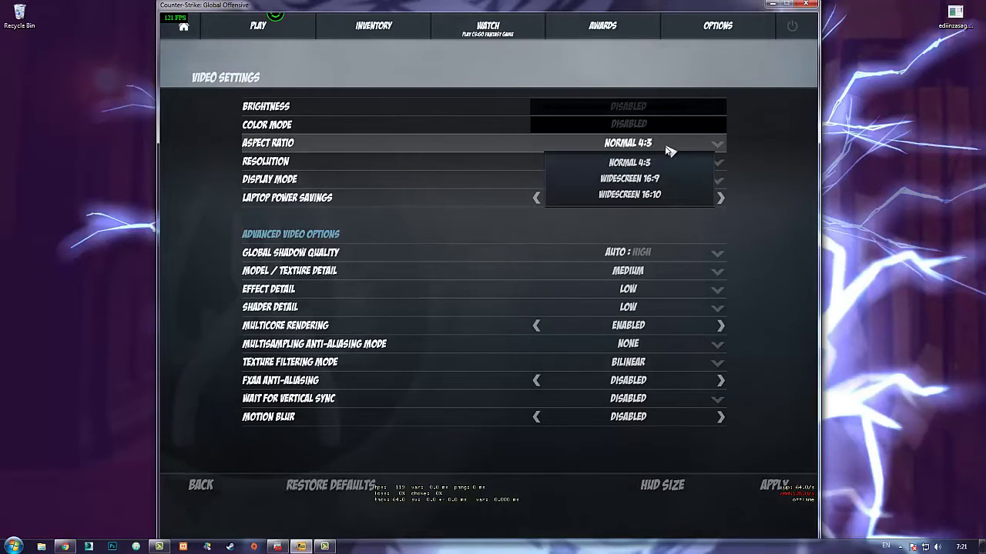
{"action": "left_click", "coordinate": [672, 165]}
{"action": "left_click", "coordinate": [693, 147]}
{"action": "left_click", "coordinate": [695, 162]}
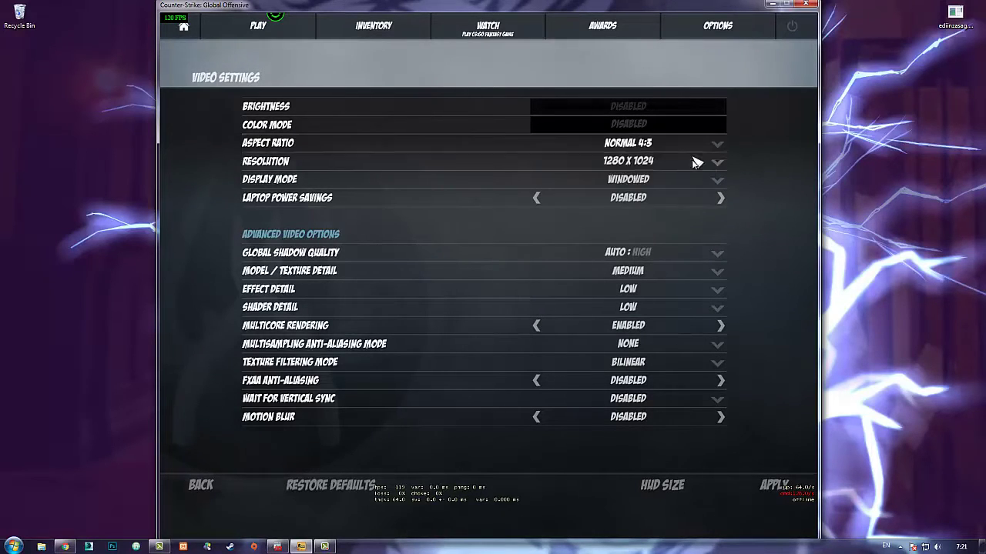
{"action": "left_click", "coordinate": [691, 163]}
{"action": "left_click", "coordinate": [693, 169]}
{"action": "left_click", "coordinate": [694, 167]}
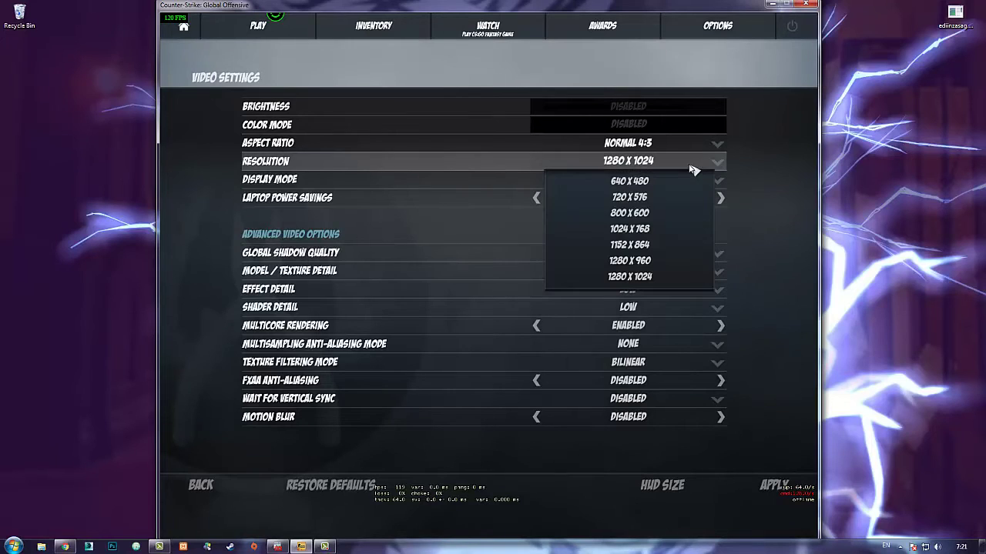
{"action": "left_click", "coordinate": [747, 254]}
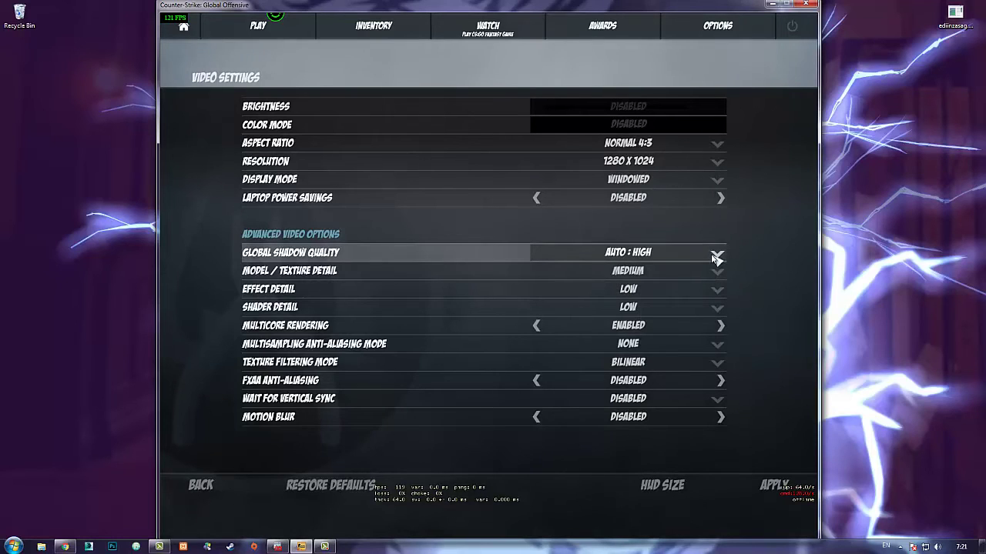
Try Very Low shadow quality and Low model/texture detail
{"action": "left_click", "coordinate": [715, 257]}
{"action": "left_click", "coordinate": [715, 256]}
{"action": "left_click", "coordinate": [717, 271]}
{"action": "left_click", "coordinate": [720, 325]}
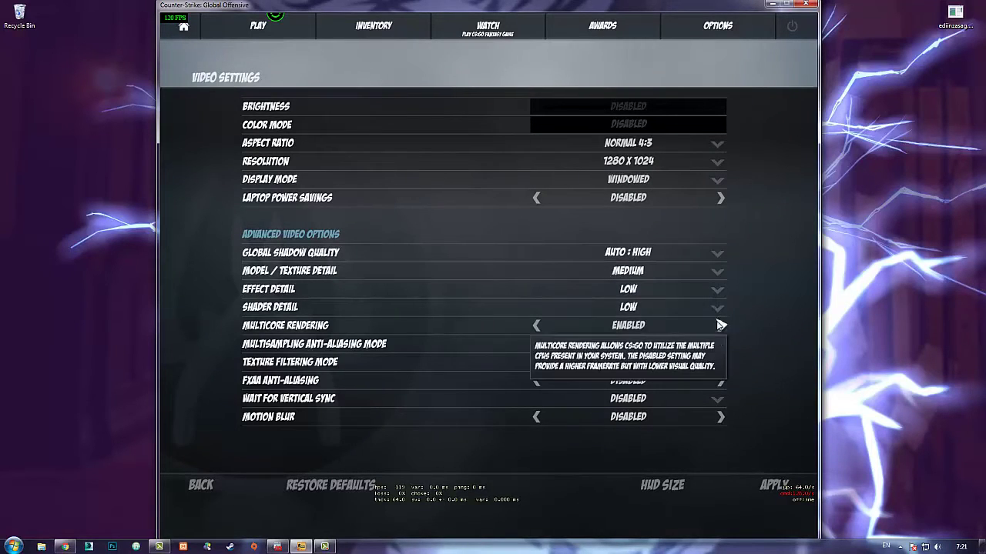
{"action": "left_click", "coordinate": [716, 257]}
{"action": "left_click", "coordinate": [653, 270]}
{"action": "left_click", "coordinate": [653, 271]}
{"action": "left_click", "coordinate": [652, 288]}
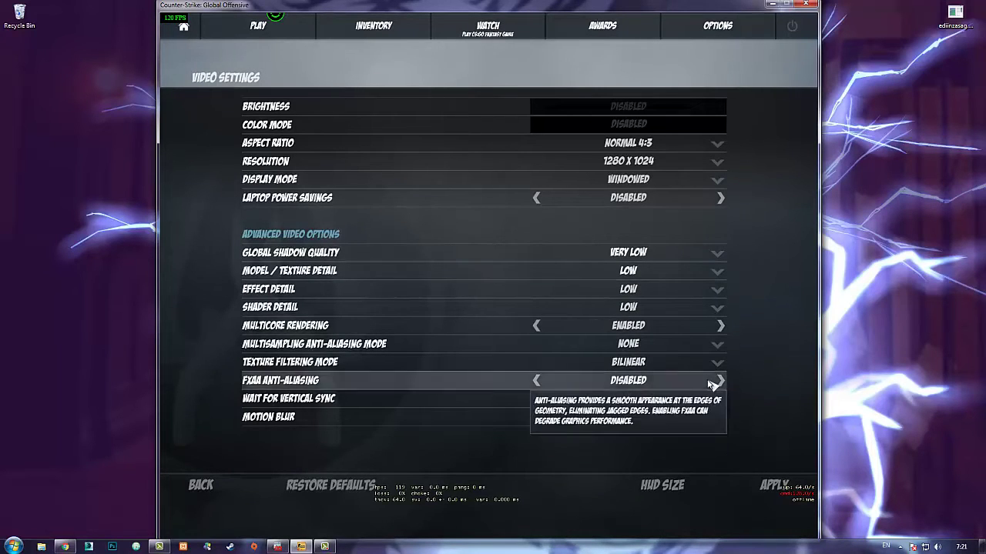
Set Global Shadow Quality to High and Model/Texture Detail to Medium, and apply
{"action": "left_click", "coordinate": [717, 253]}
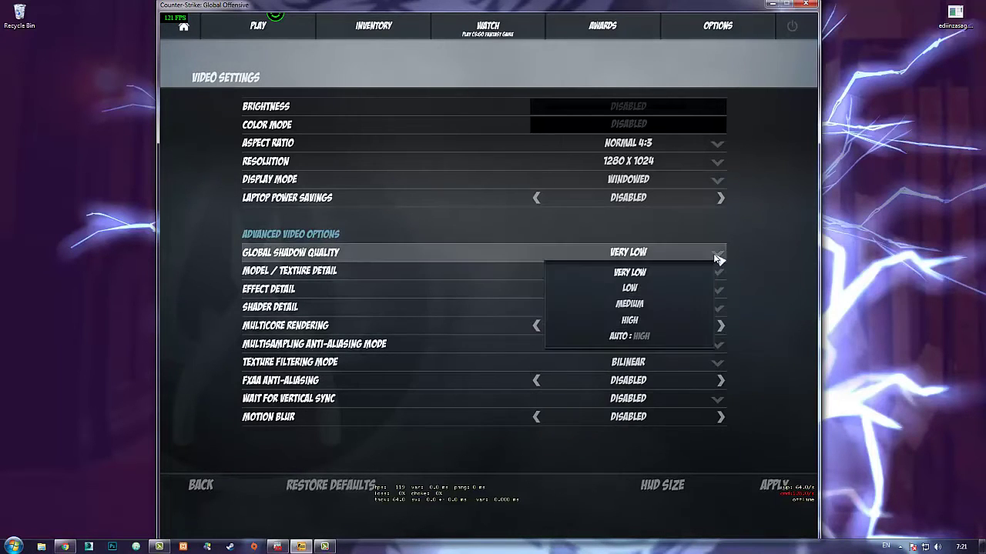
{"action": "left_click", "coordinate": [660, 325]}
{"action": "left_click", "coordinate": [679, 273]}
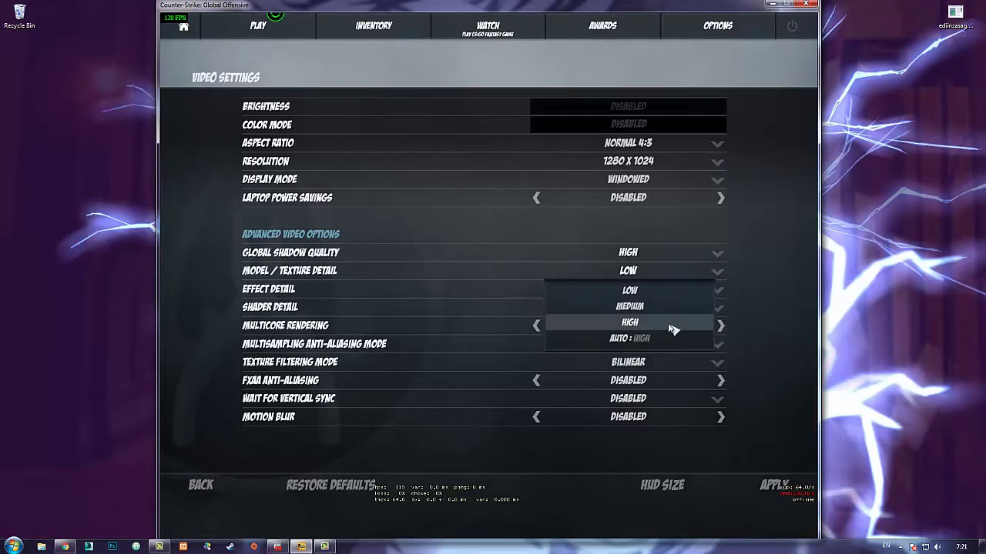
{"action": "left_click", "coordinate": [667, 305]}
{"action": "left_click", "coordinate": [774, 490]}
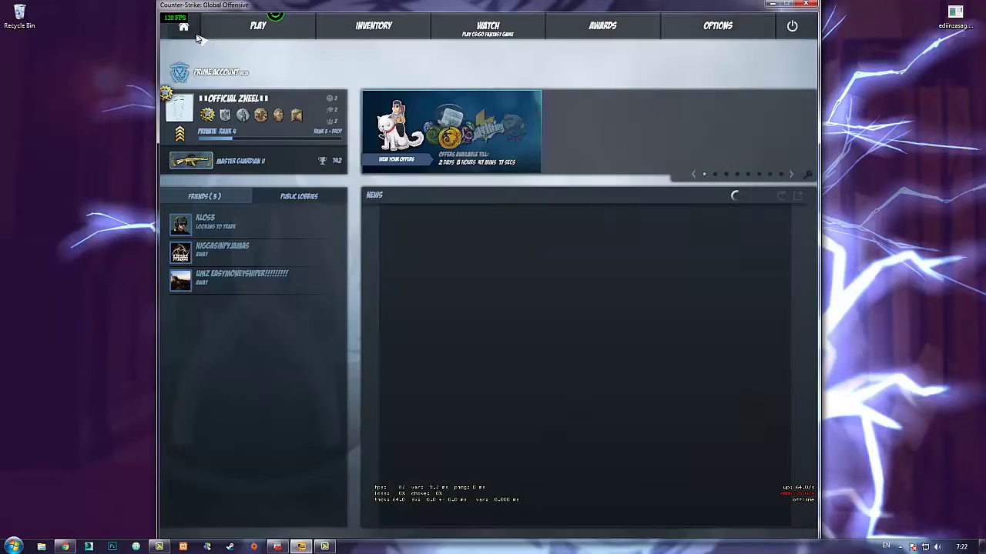
From the home screen, run engine_no_focus_sleep 0 in the developer console, then close it
{"action": "left_click", "coordinate": [191, 32]}
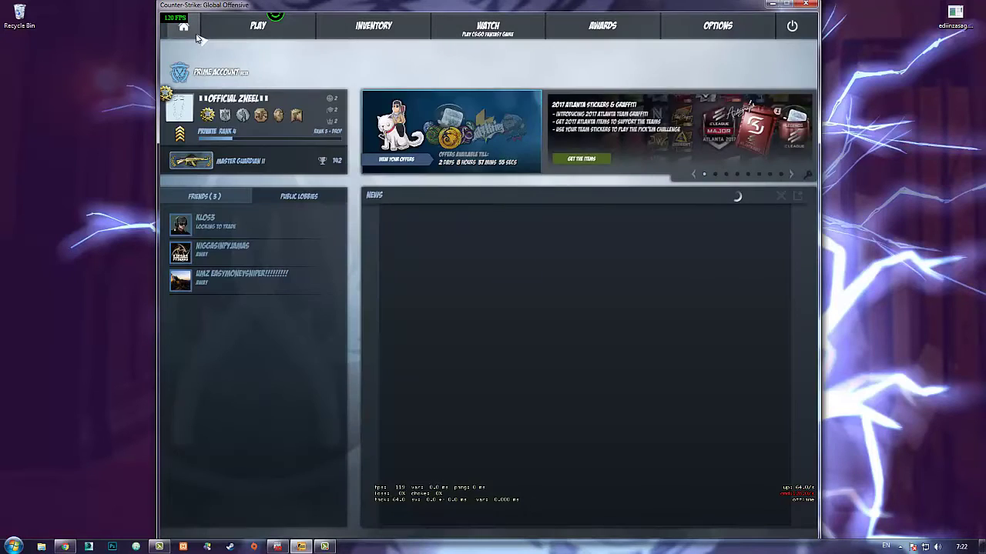
{"action": "key", "text": "grave"}
{"action": "type", "text": "en"}
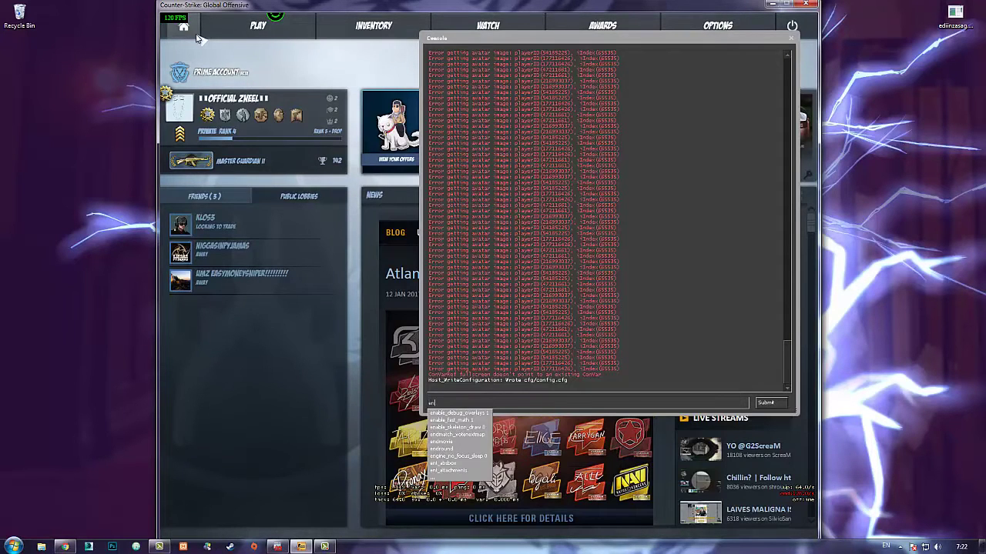
{"action": "type", "text": "g"}
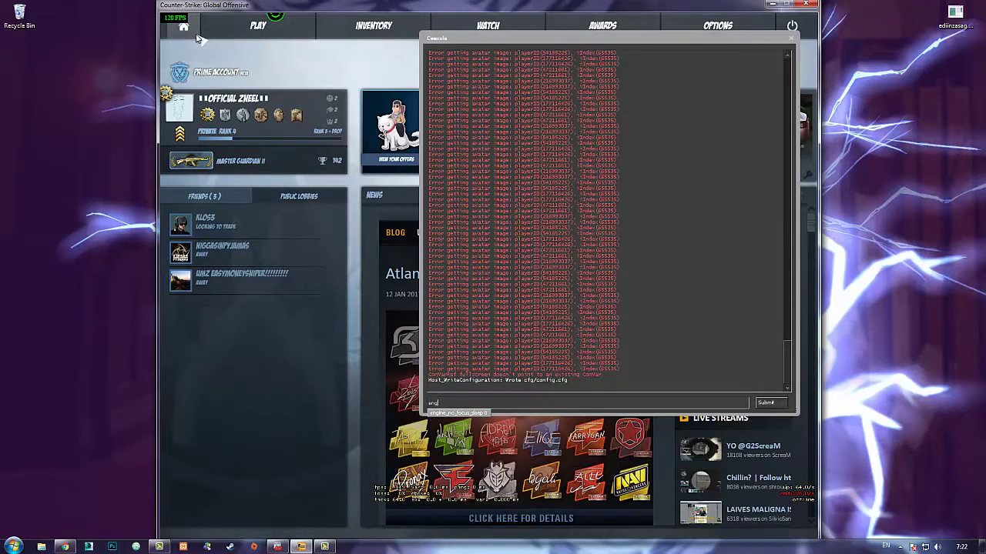
{"action": "key", "text": "Tab"}
{"action": "type", "text": "20"}
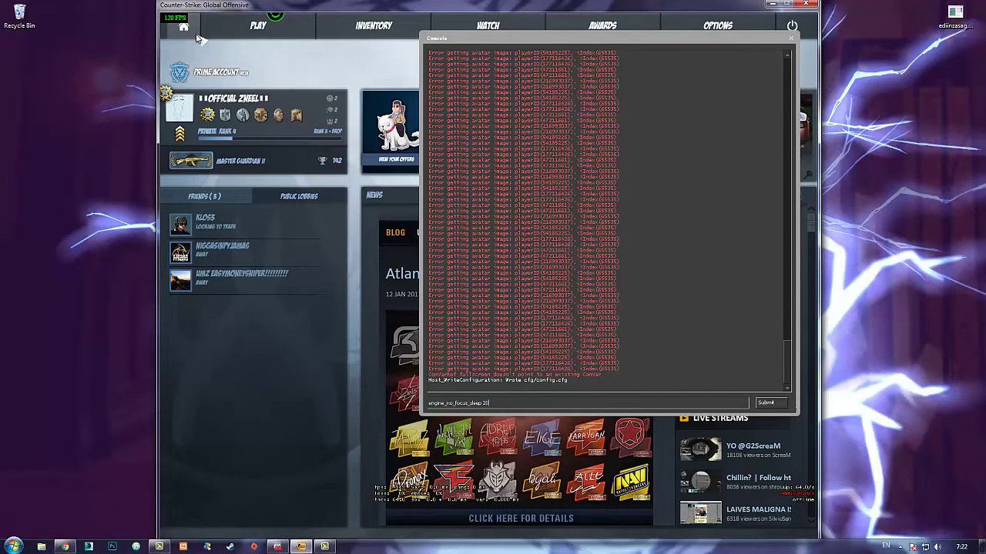
{"action": "key", "text": "Return"}
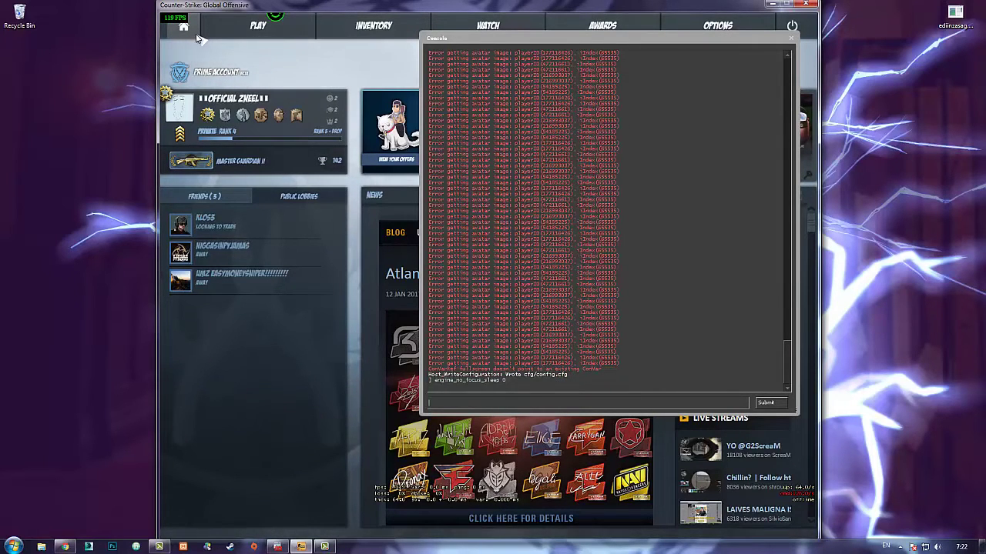
{"action": "key", "text": "grave"}
{"action": "mouse_move", "coordinate": [258, 27]}
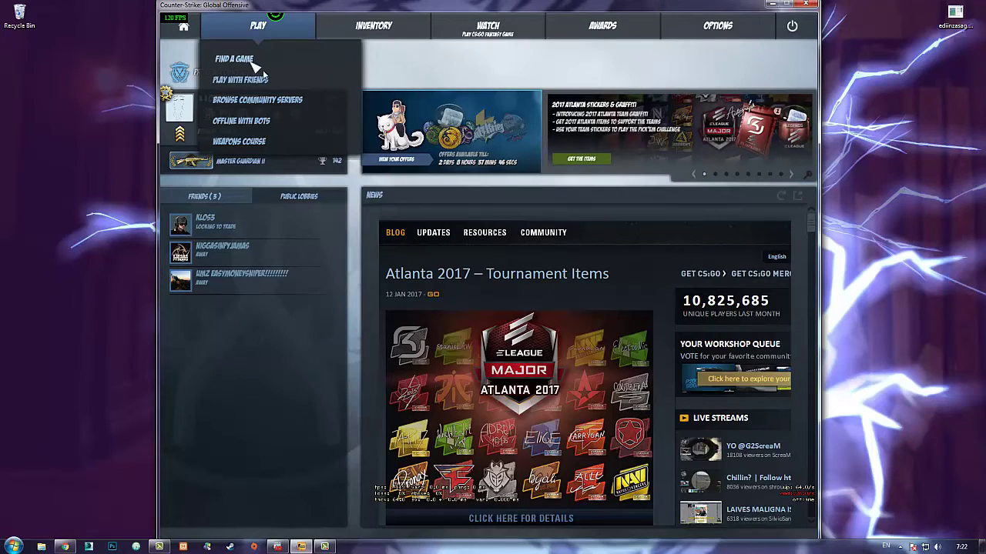
Browse the community servers and join the top de_dust2 server
{"action": "left_click", "coordinate": [292, 104]}
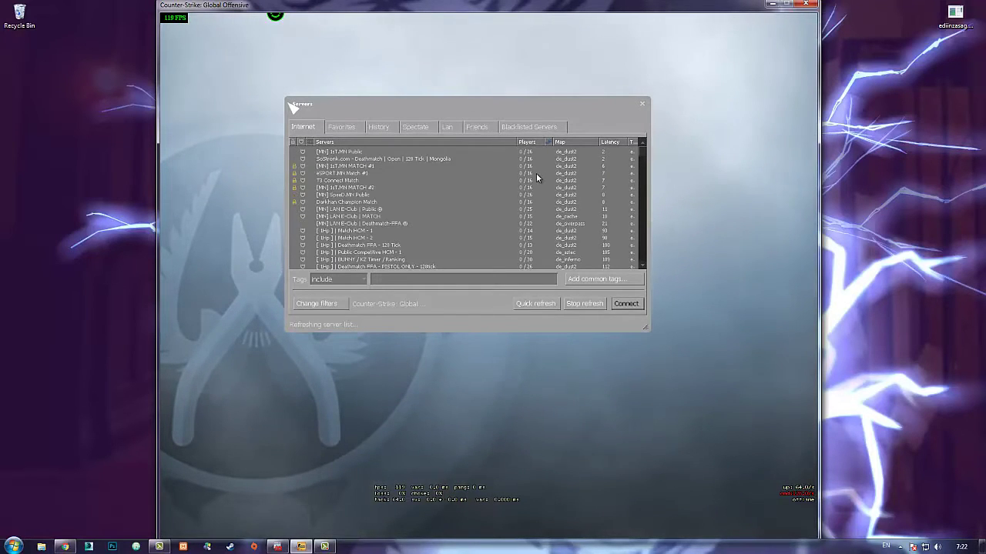
{"action": "left_click", "coordinate": [538, 174]}
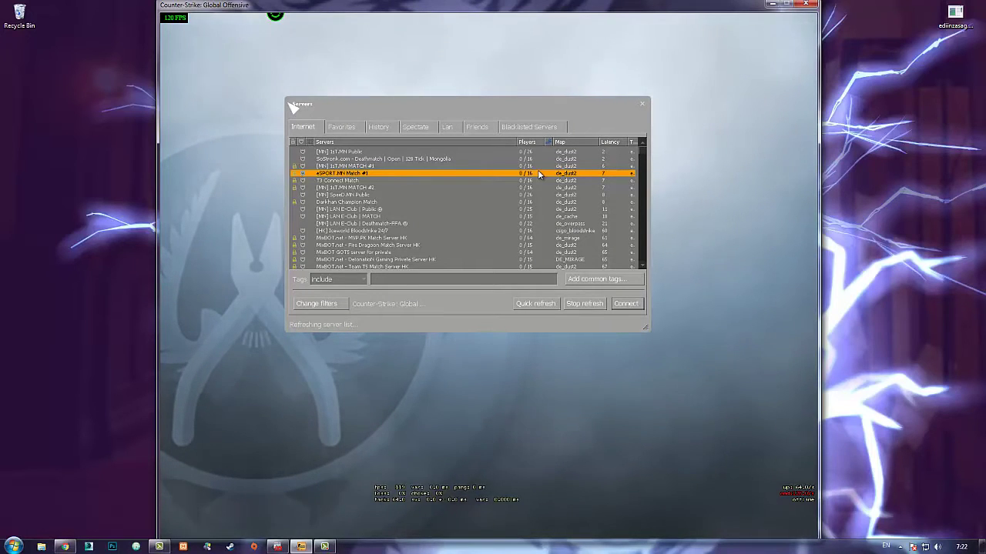
{"action": "left_click", "coordinate": [527, 210]}
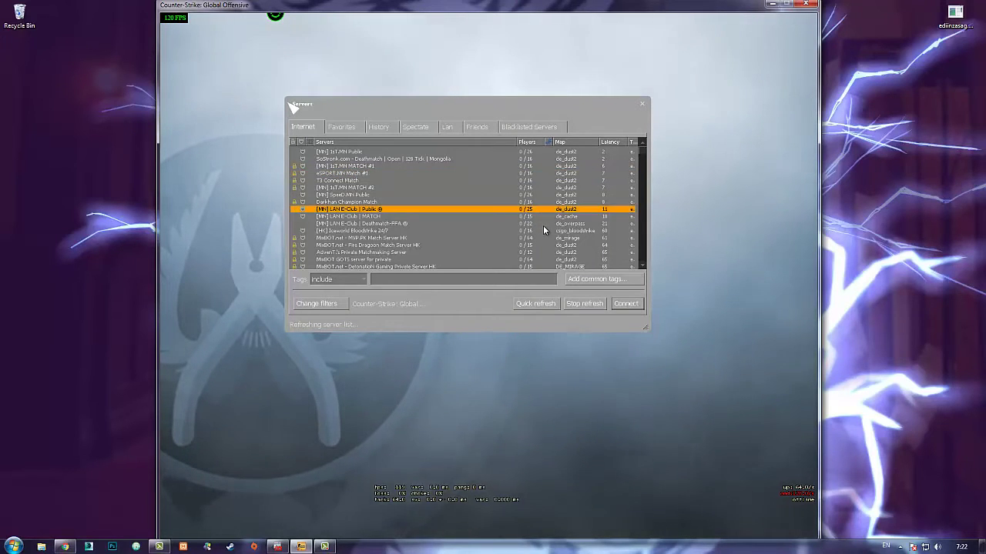
{"action": "double_click", "coordinate": [527, 153]}
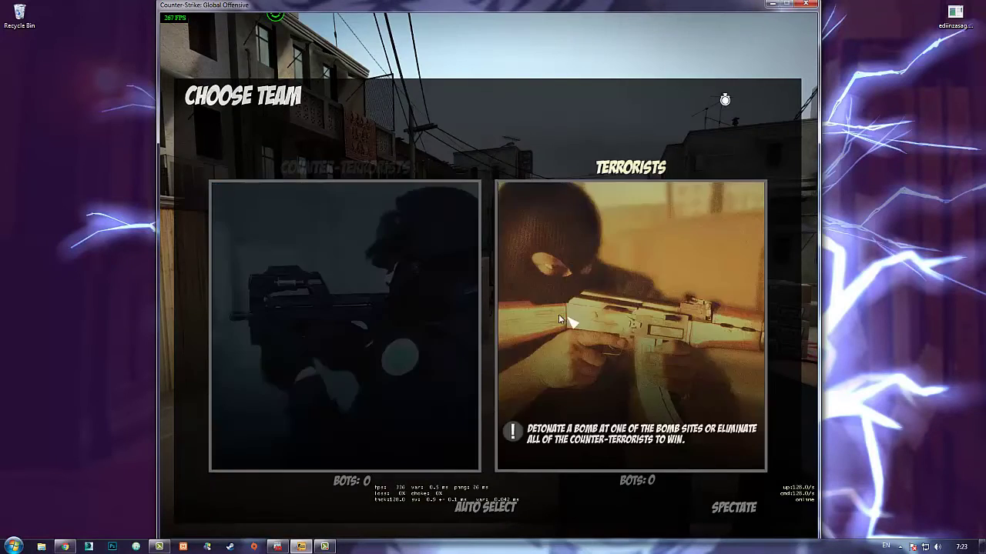
Join the Terrorist side, then bring the team selection screen back
{"action": "left_click", "coordinate": [543, 318]}
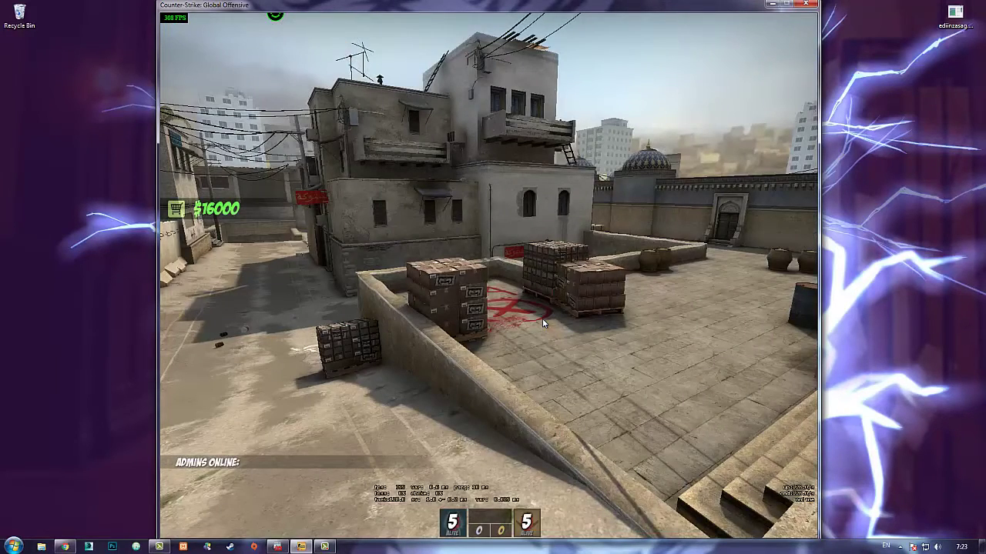
{"action": "key", "text": "m"}
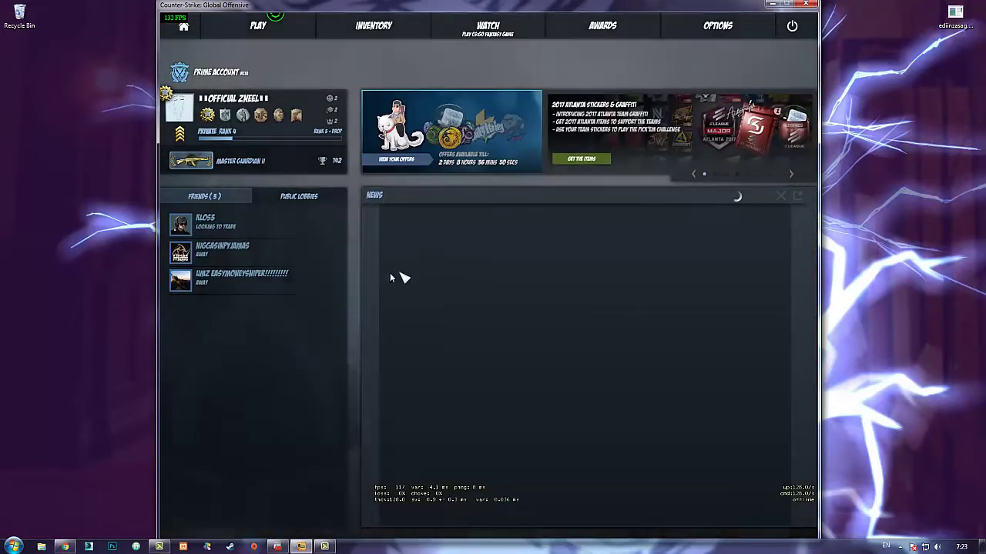
{"action": "key", "text": "super+g"}
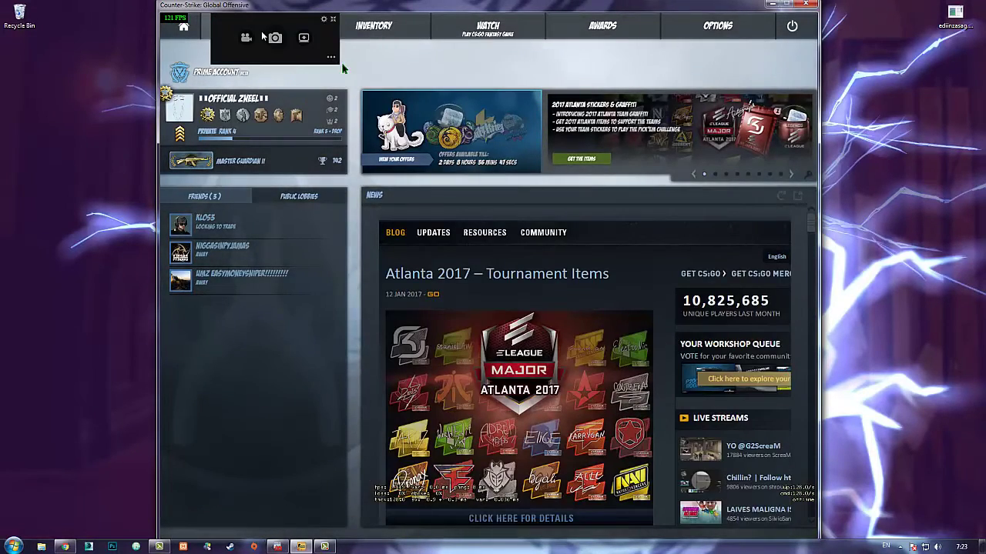
Connect to the [MN] 1st.MN MATCH #1 server from the community browser, submitting its password
{"action": "mouse_move", "coordinate": [194, 35]}
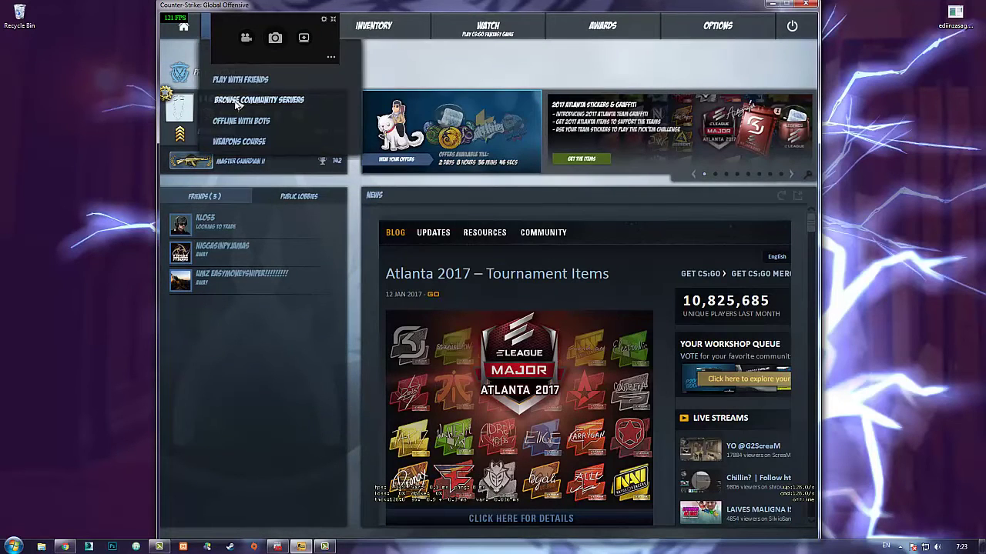
{"action": "left_click", "coordinate": [241, 103]}
{"action": "left_click", "coordinate": [552, 159]}
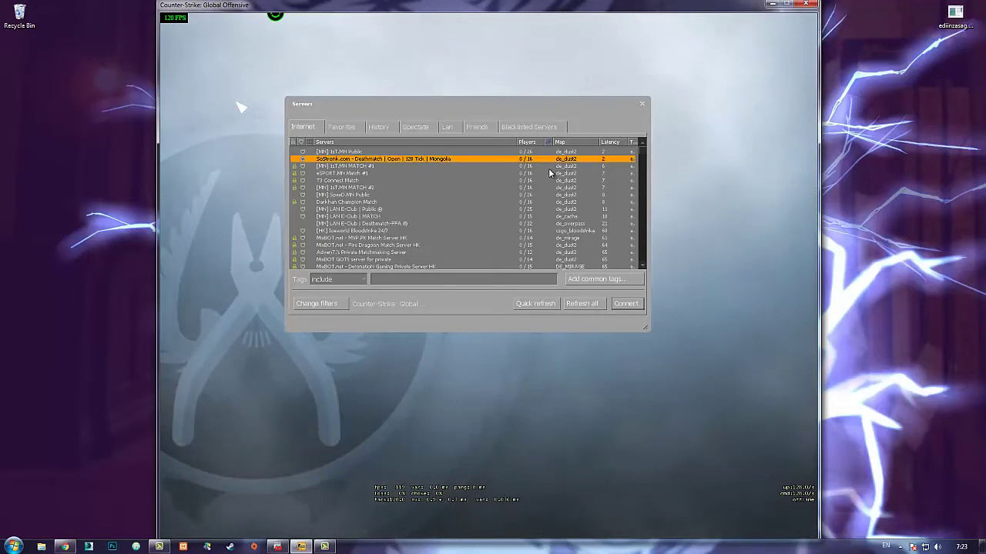
{"action": "left_click", "coordinate": [552, 166]}
{"action": "double_click", "coordinate": [552, 168]}
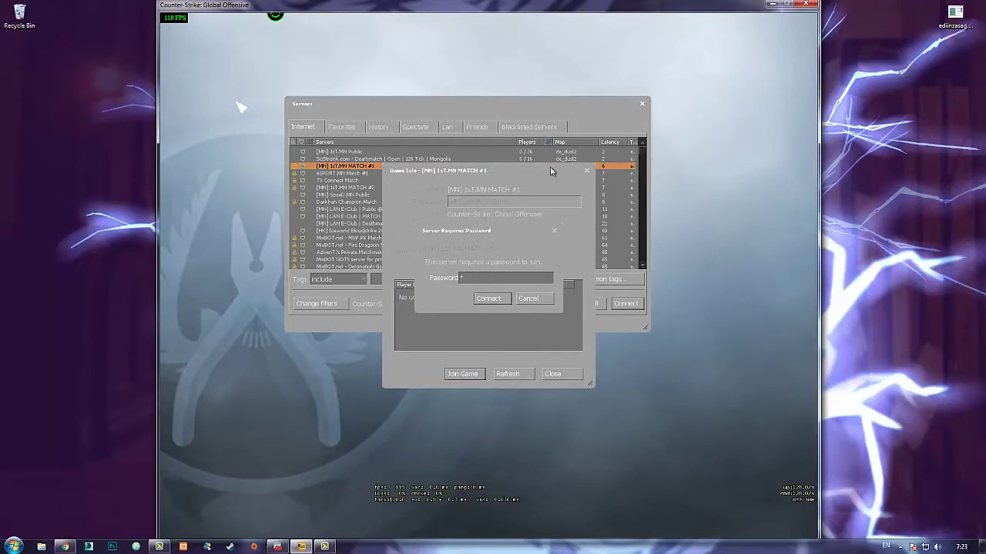
{"action": "key", "text": "Return"}
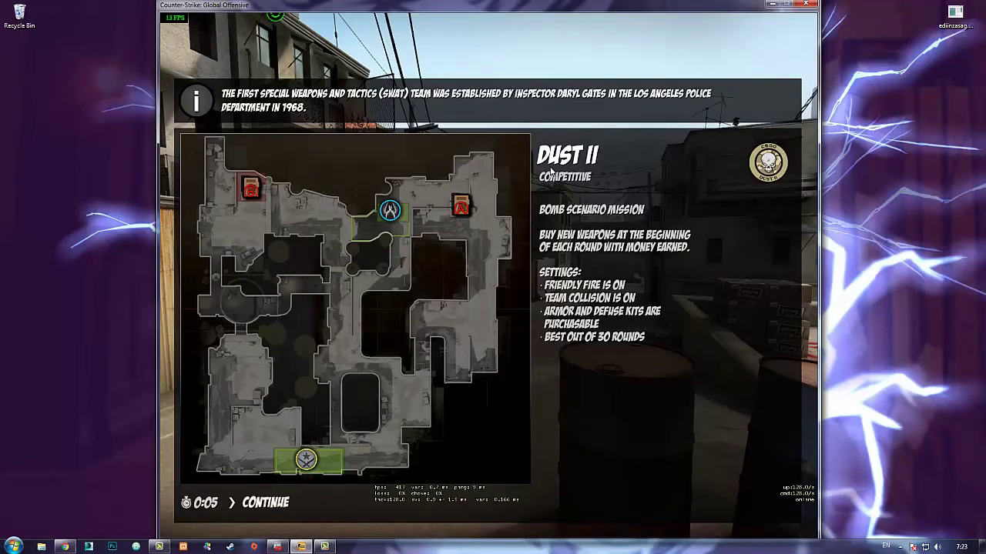
Skip the Dust II intro and welcome message, join Terrorists and draw the Glock-18
{"action": "key", "text": "Return"}
{"action": "key", "text": "Escape"}
{"action": "key", "text": "1"}
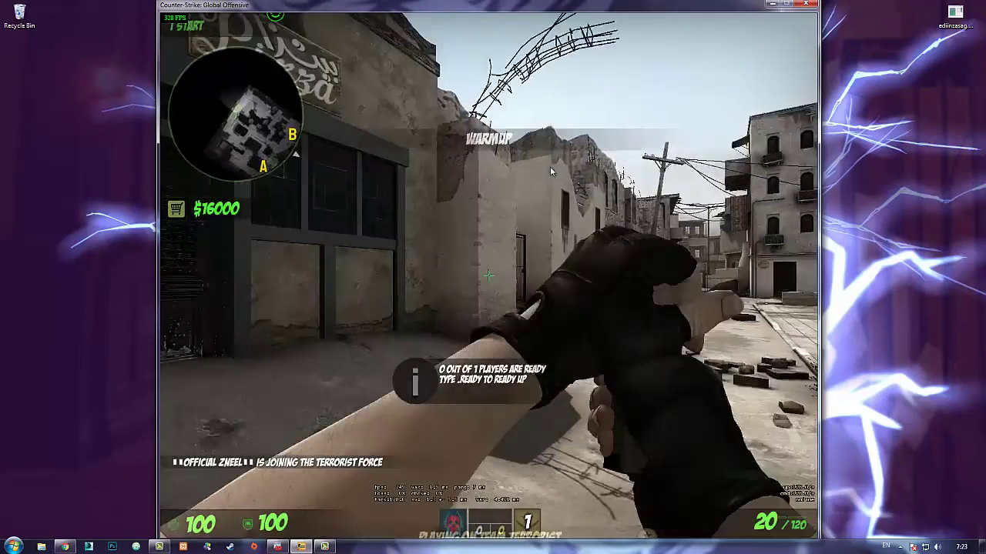
{"action": "key", "text": "2"}
Walk with the knife through Outside Long to Long Doors and inspect it
{"action": "key", "text": "w"}
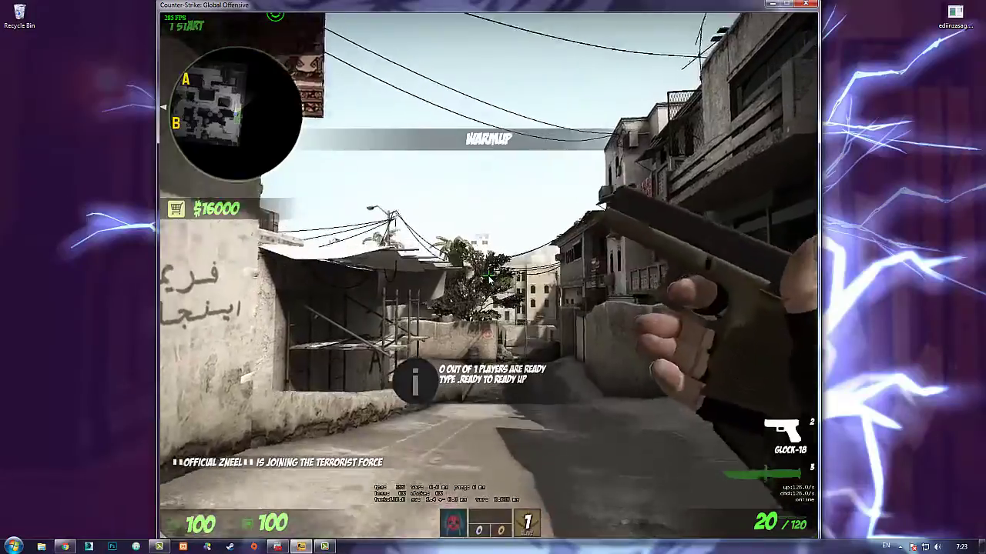
{"action": "key", "text": "3"}
{"action": "key", "text": "w"}
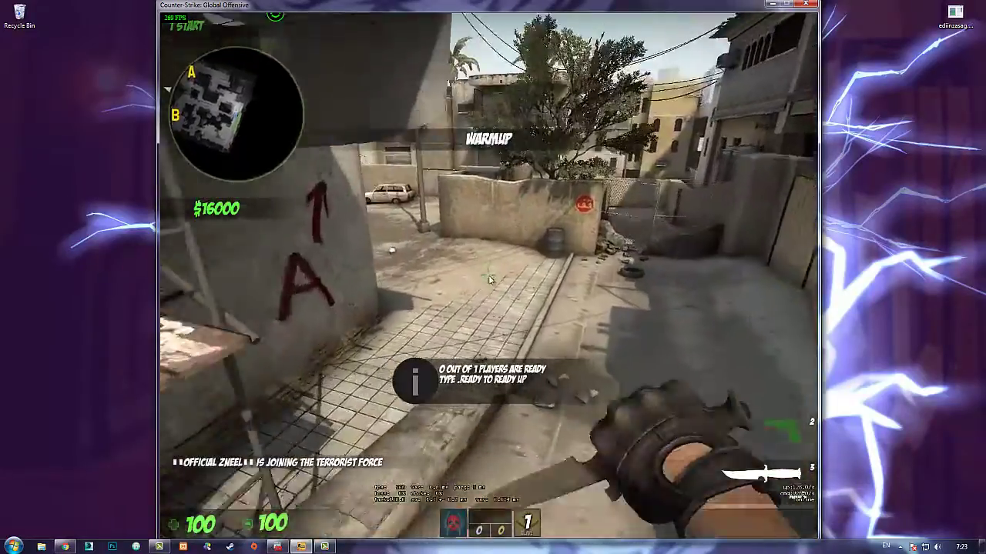
{"action": "key", "text": "w"}
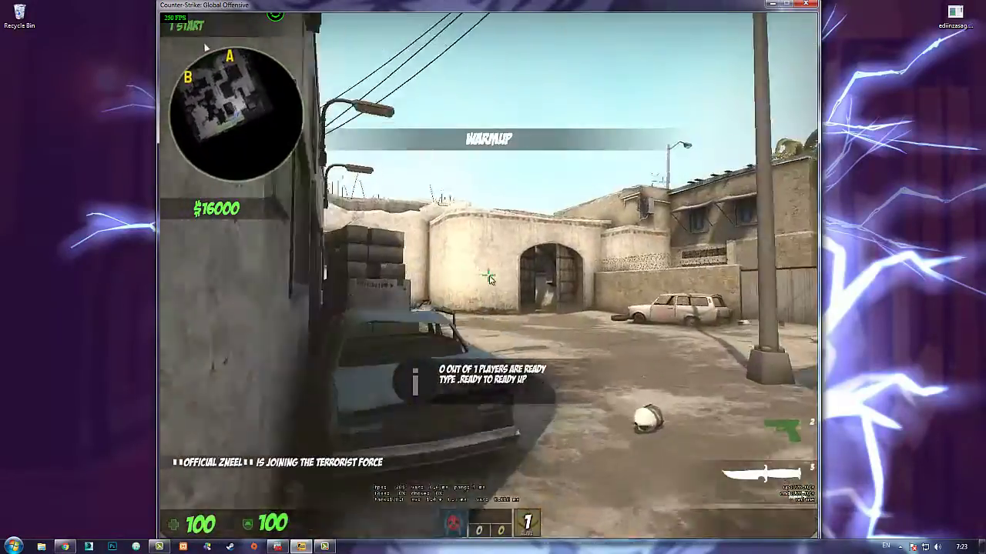
{"action": "key", "text": "w"}
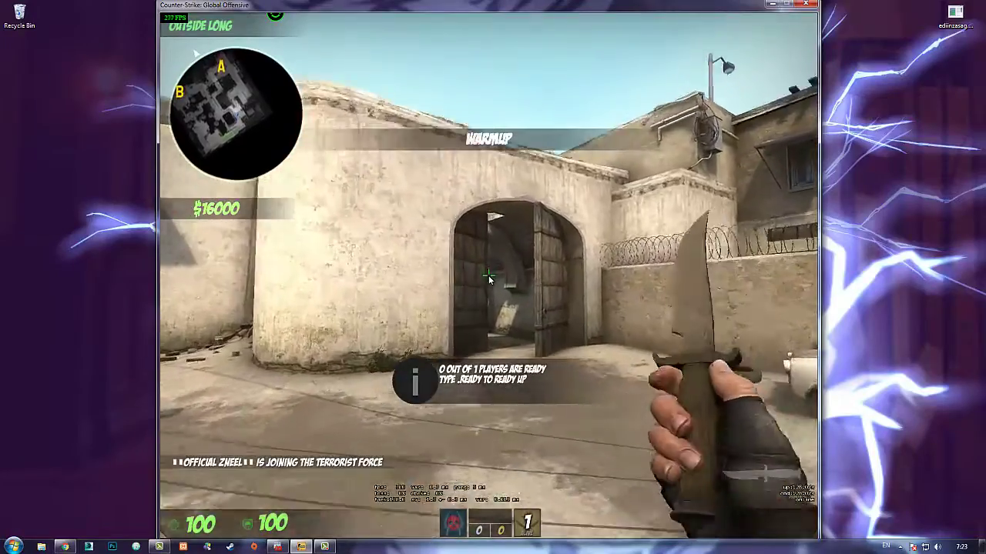
{"action": "key", "text": "f"}
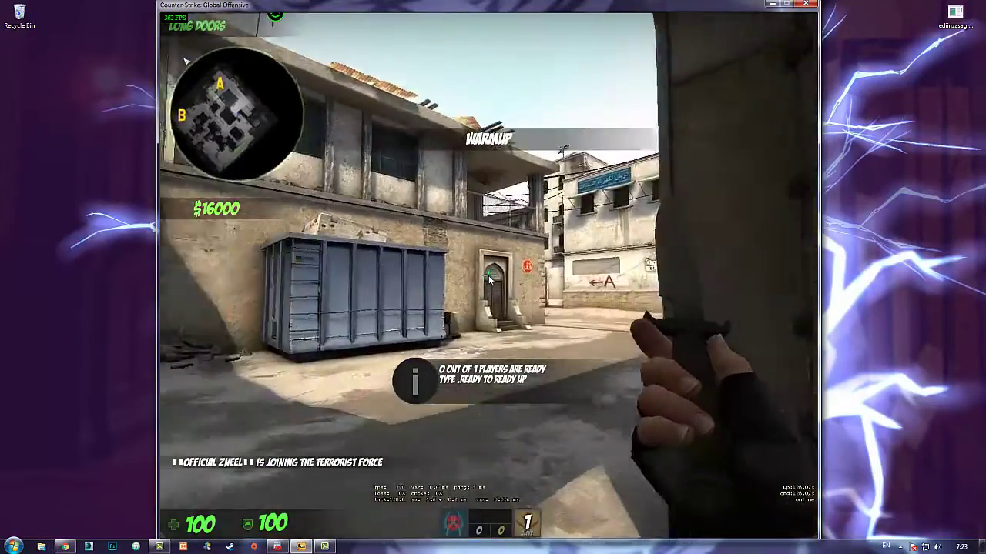
Run fps_max 9 in the developer console, then close it
{"action": "key", "text": "2"}
{"action": "key", "text": "grave"}
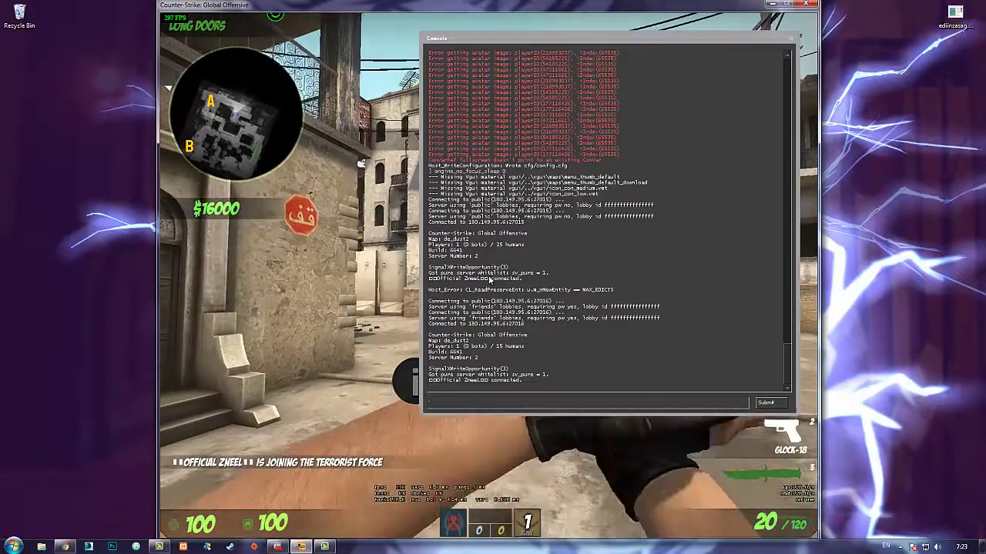
{"action": "type", "text": "fps"}
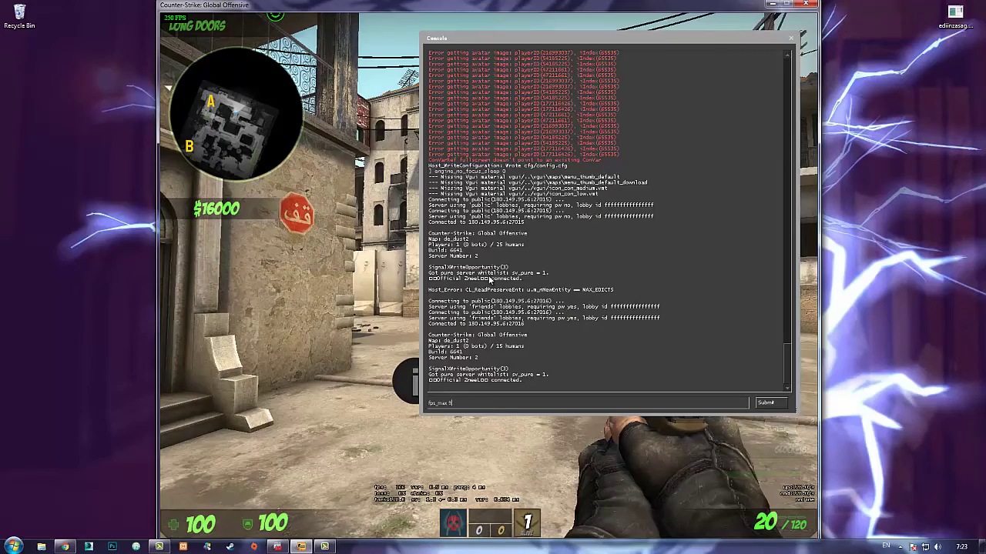
{"action": "type", "text": "_max 9"}
{"action": "key", "text": "Return"}
{"action": "key", "text": "grave"}
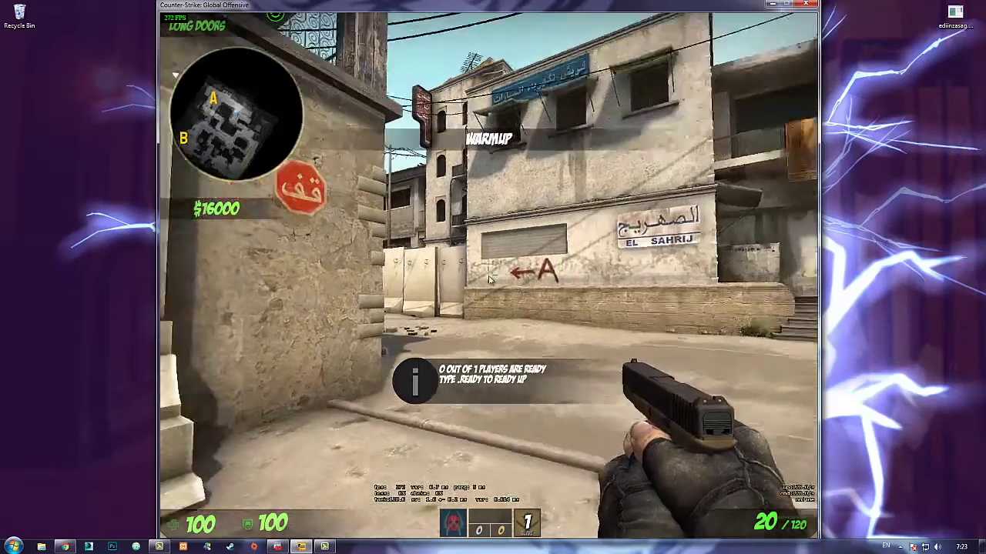
Check the warmup scoreboard while swapping between knife and Glock-18
{"action": "key", "text": "3"}
{"action": "key", "text": "Tab"}
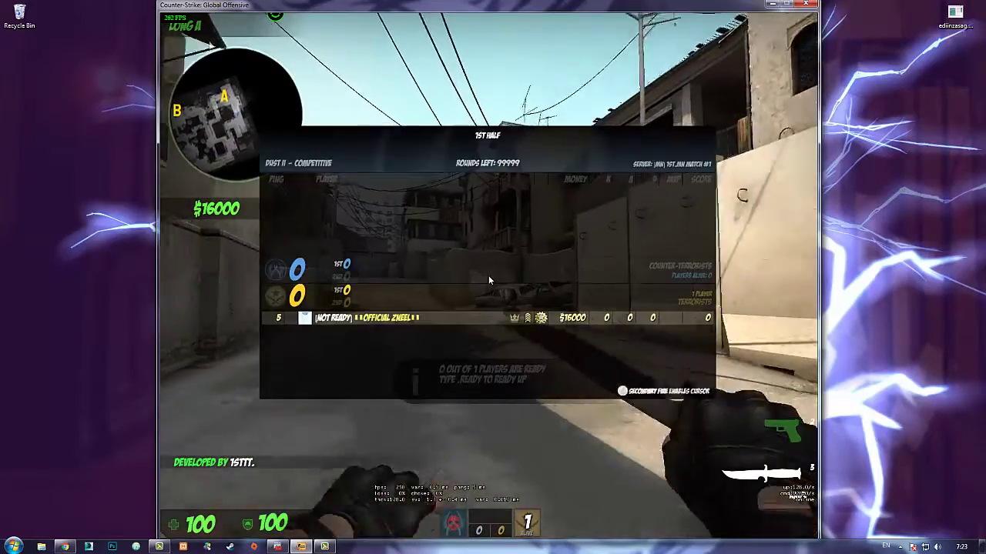
{"action": "key", "text": "2"}
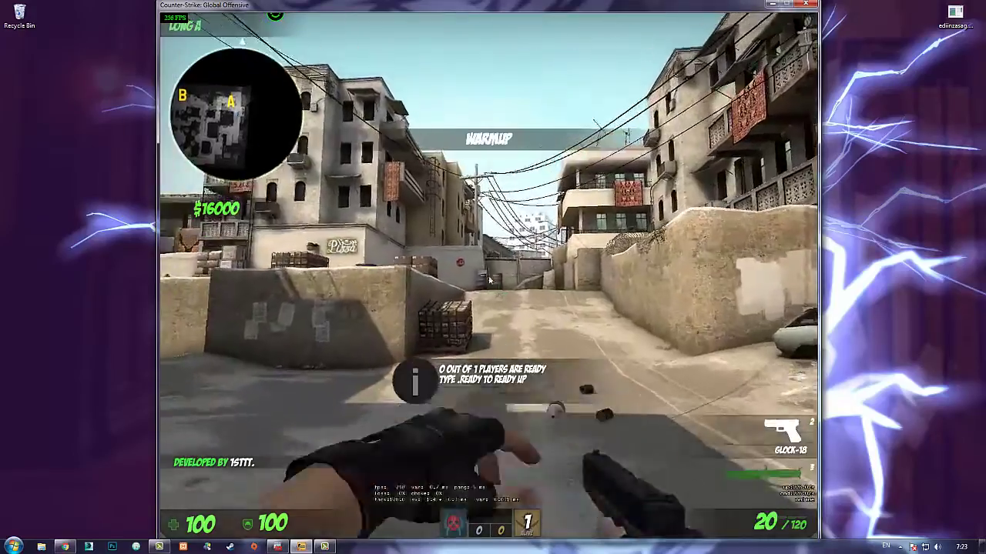